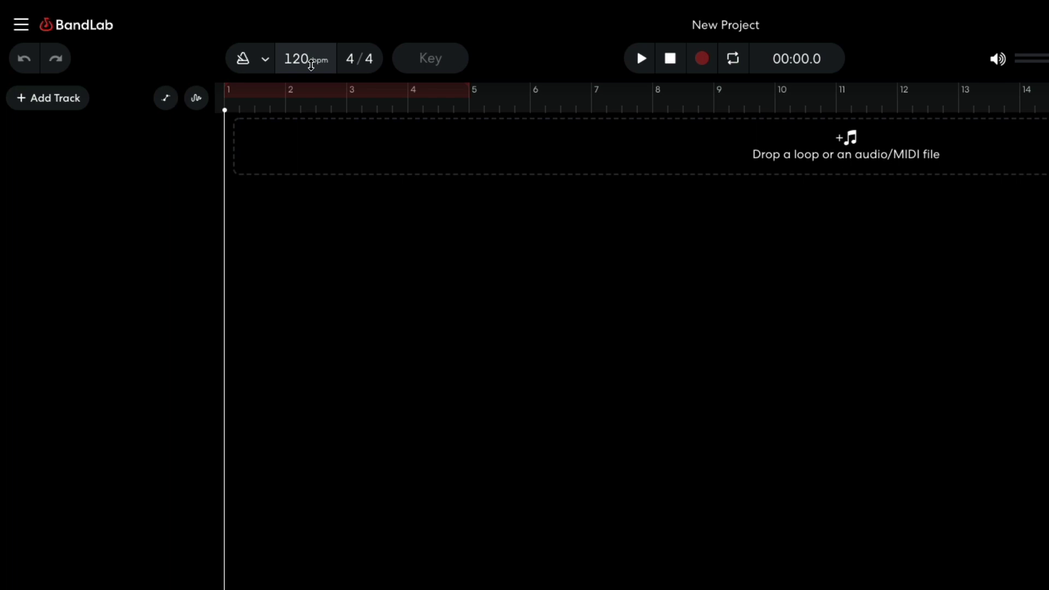
- Choose G minor as the key, add a 909 Kit instrument track, and create an empty four-bar region
click(431, 64)
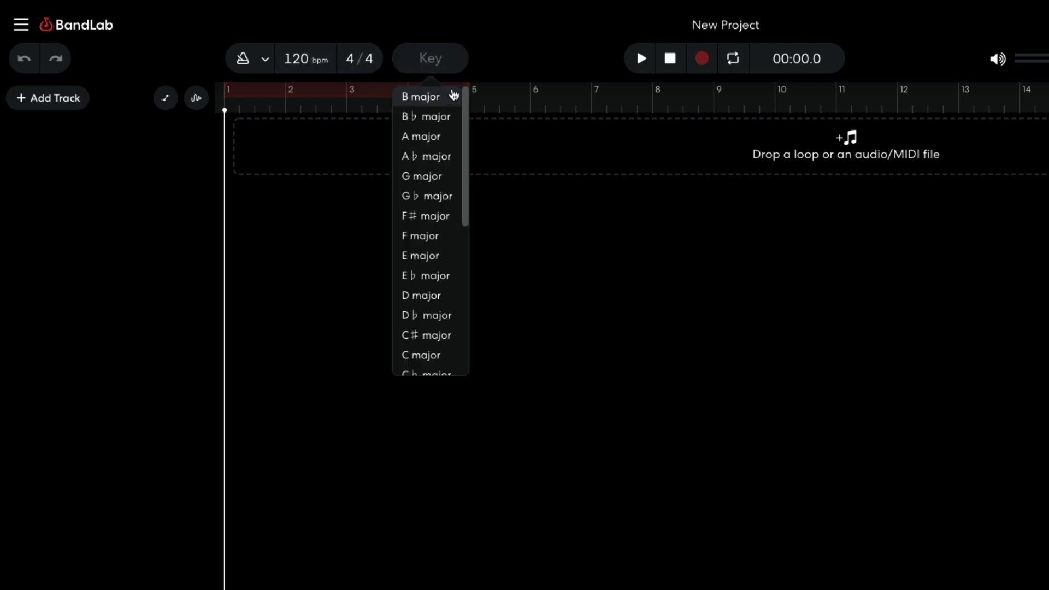
drag(462, 114, 466, 229)
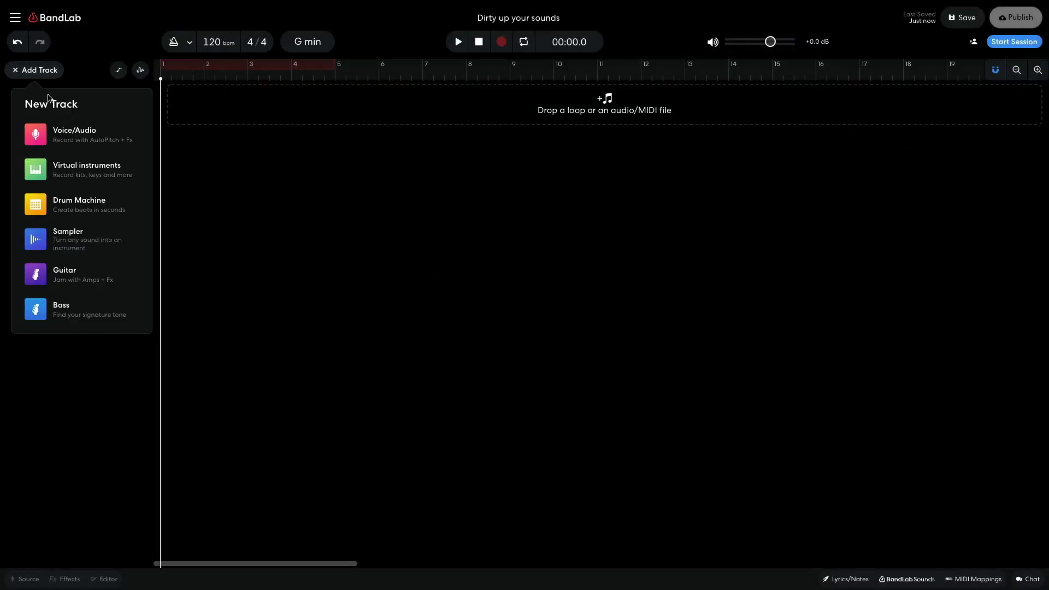
click(67, 173)
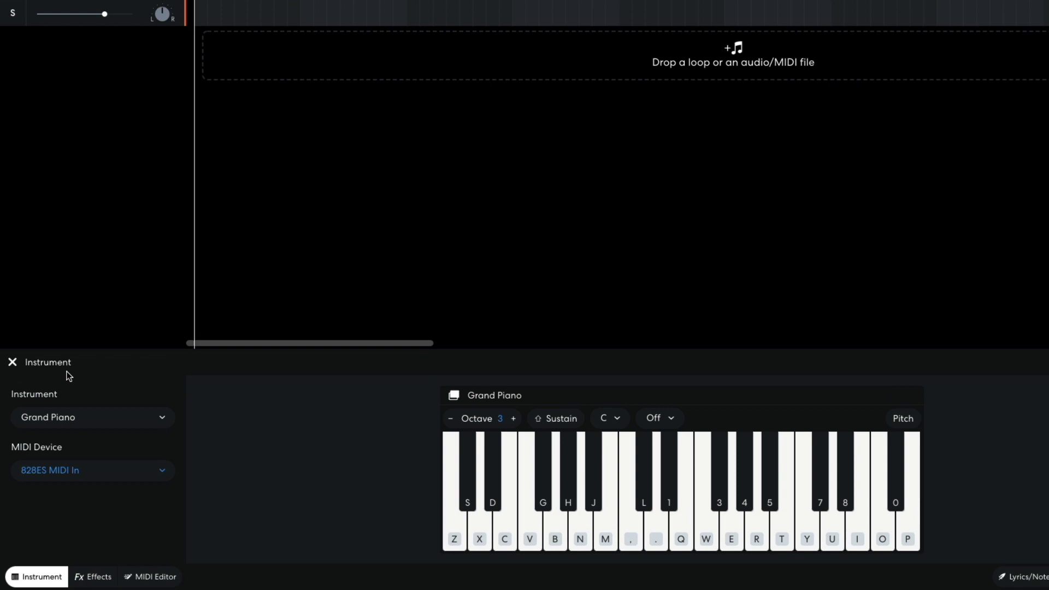
click(58, 448)
mouse_move(103, 336)
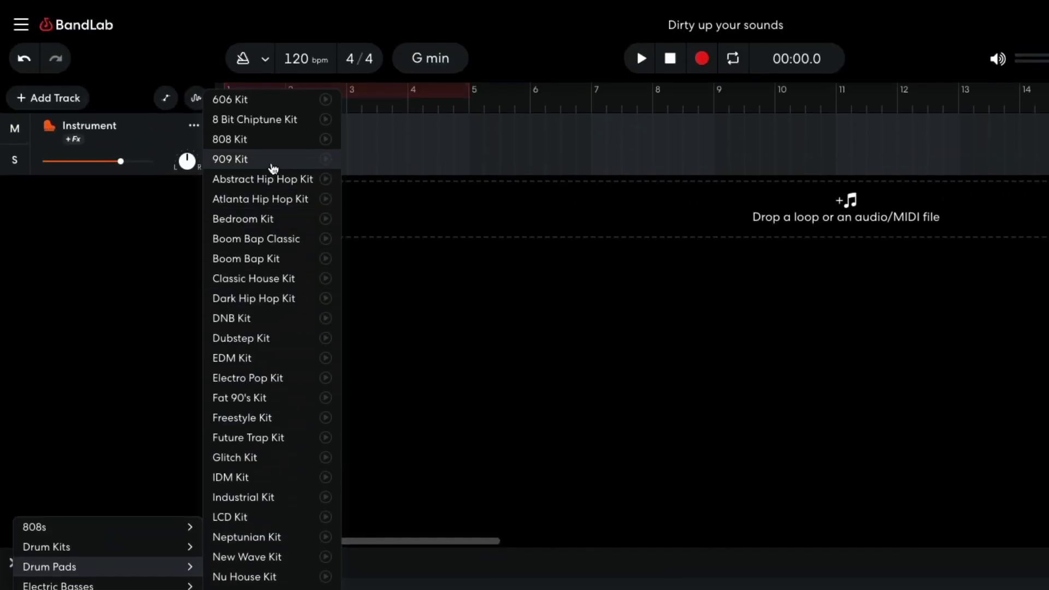
click(270, 159)
right_click(261, 124)
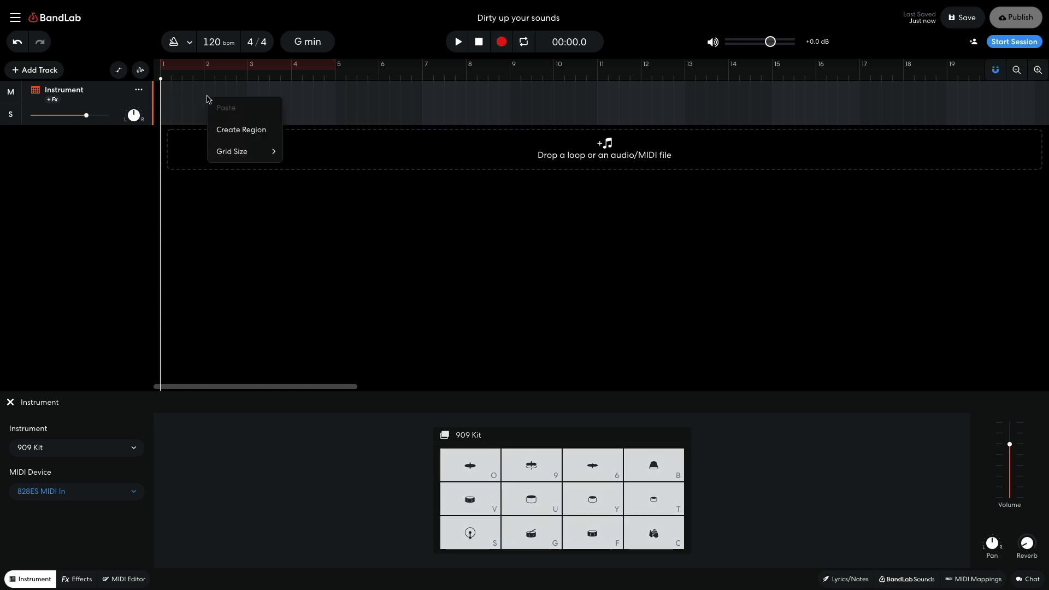
click(217, 130)
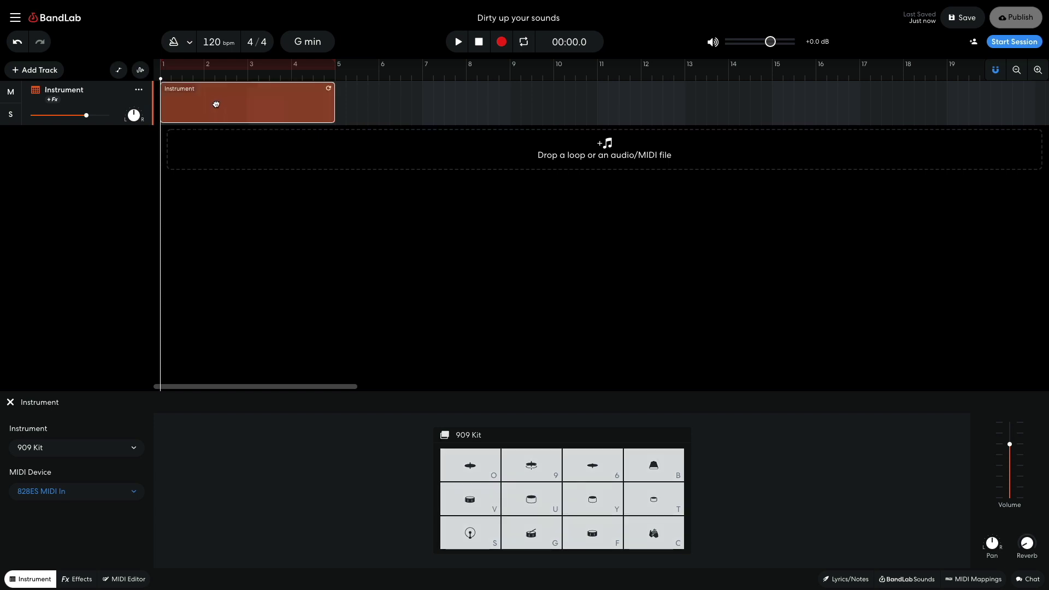
- Program kick hits on the region's bottom row, copy them an eighth later, and play back the pattern
double_click(216, 104)
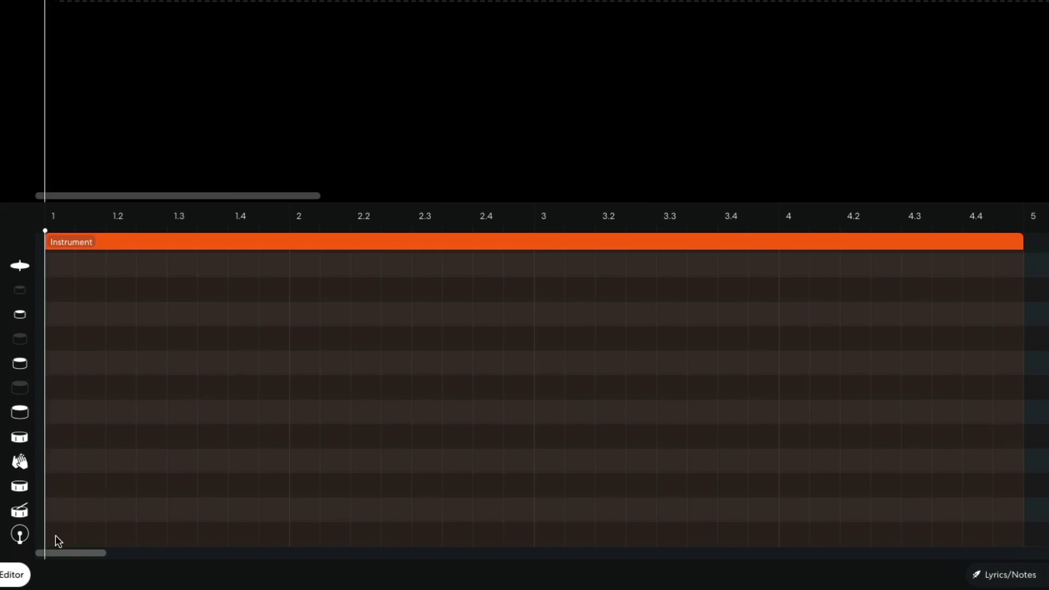
click(57, 535)
click(119, 533)
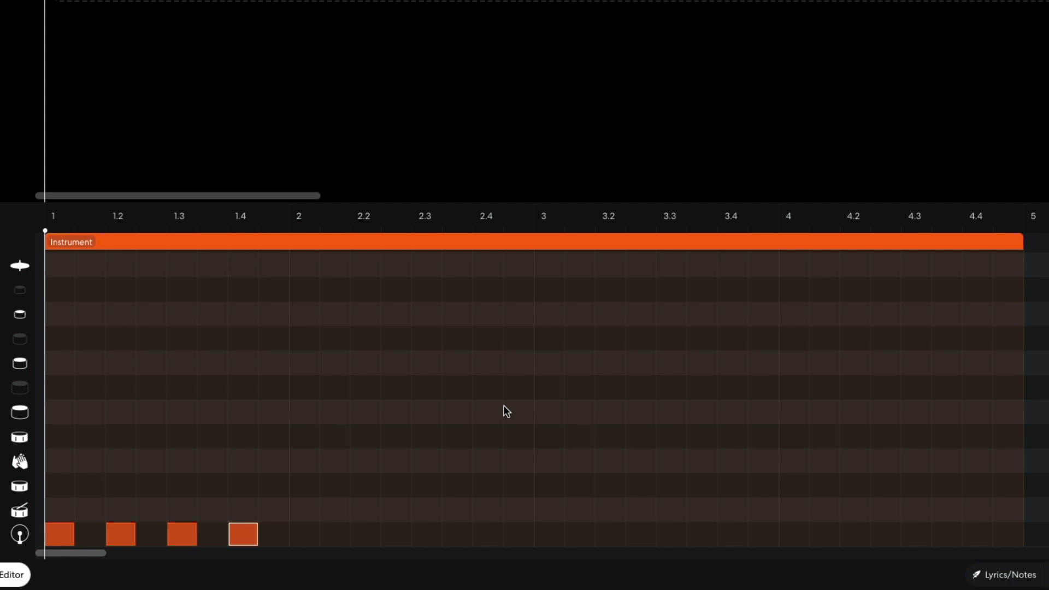
key(space)
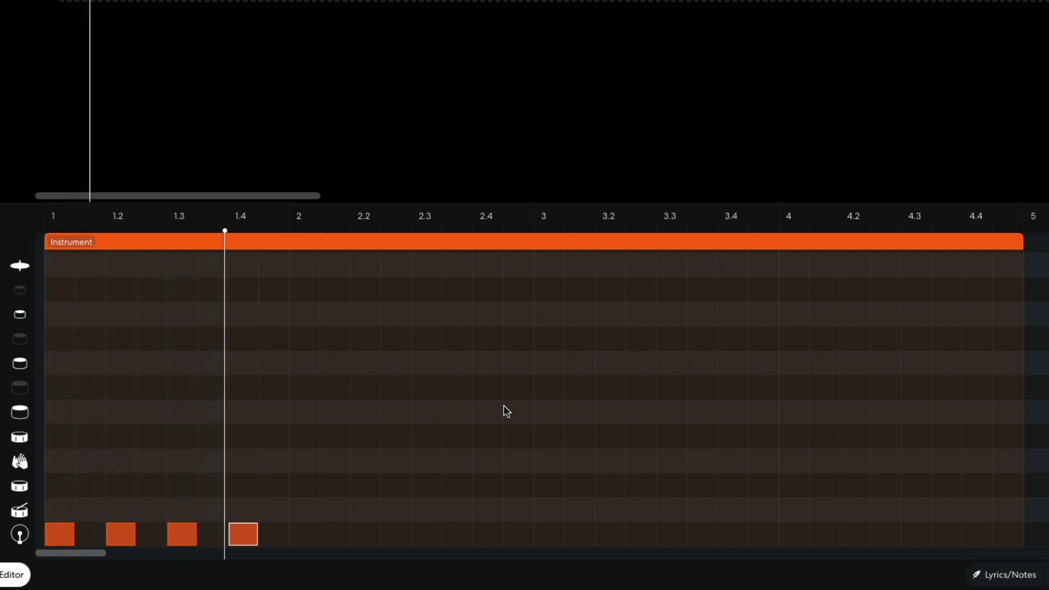
key(space)
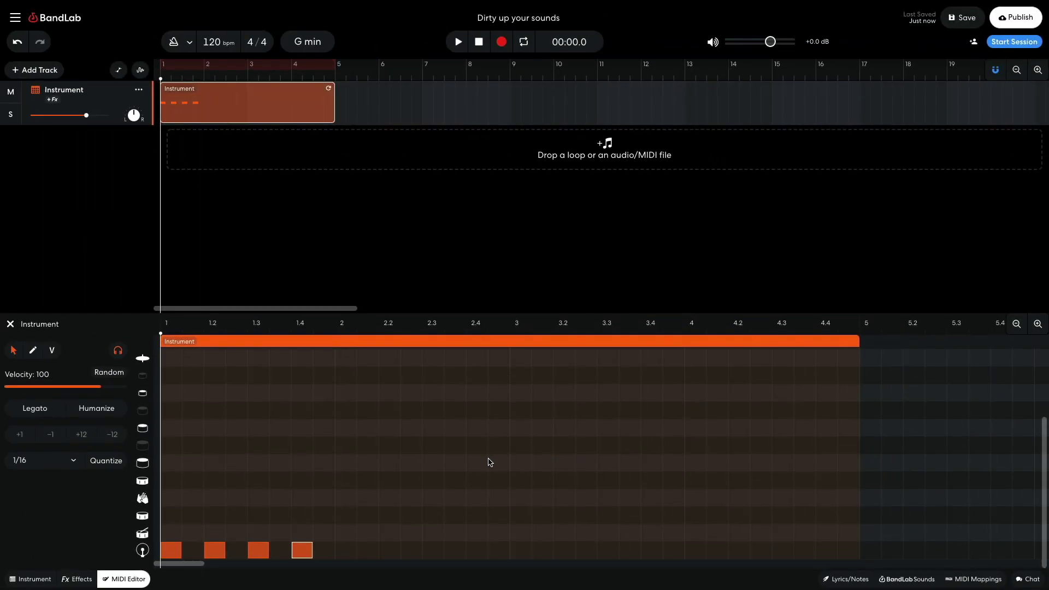
drag(488, 462, 688, 557)
key(space)
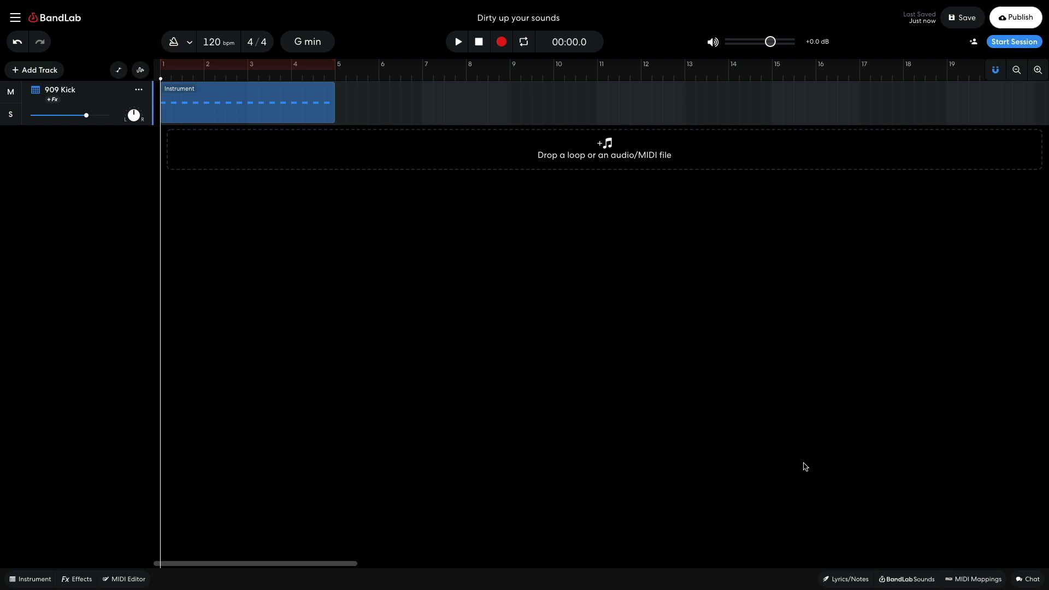
- Search Sounds for 'house', filter Classic Chicago House to Beats, and drag Chicago House Drums 08 onto a new track
click(906, 578)
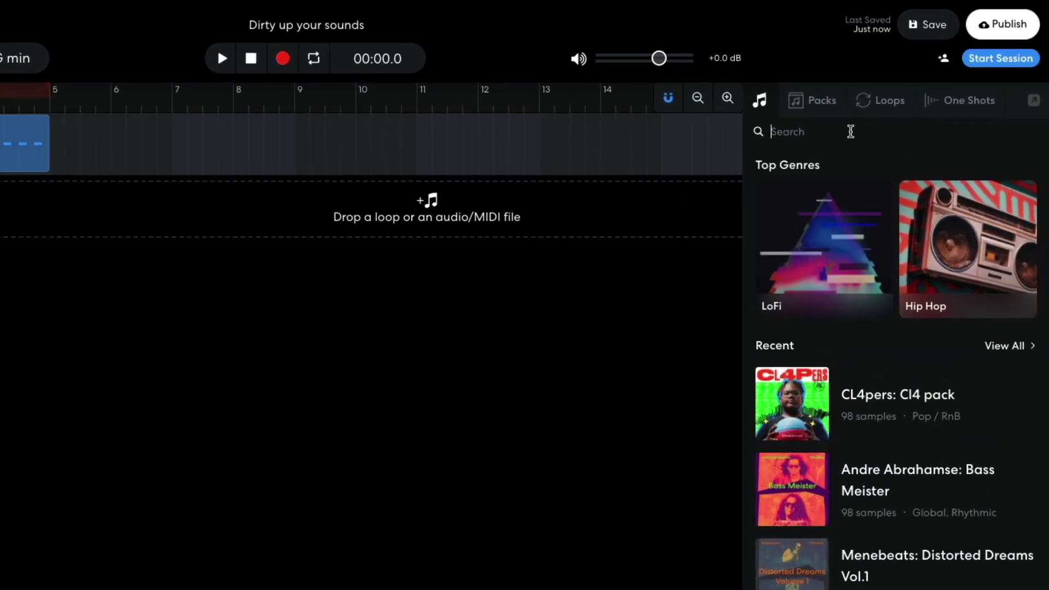
text(house)
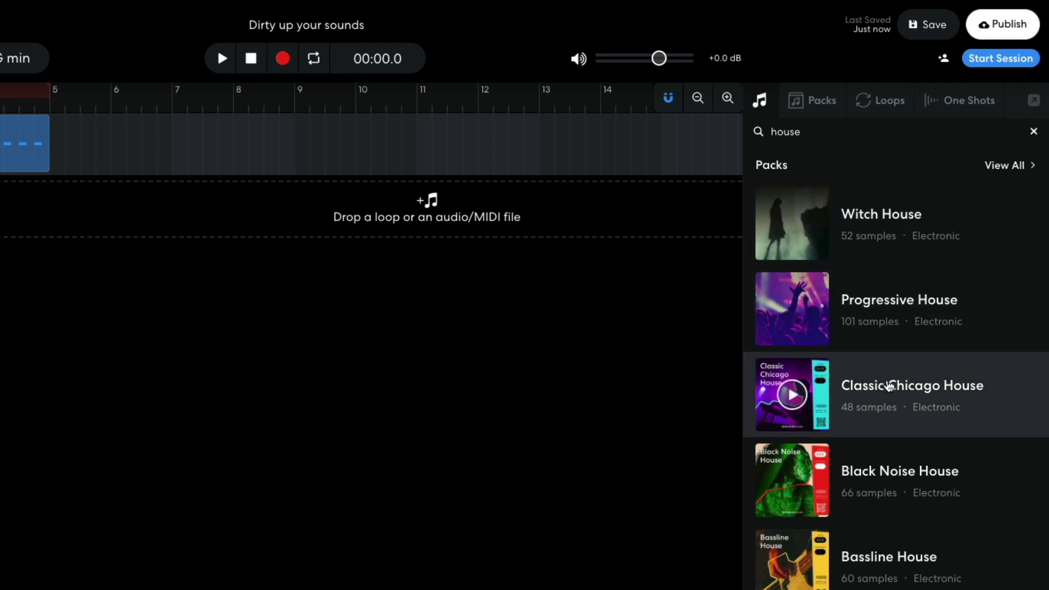
click(891, 385)
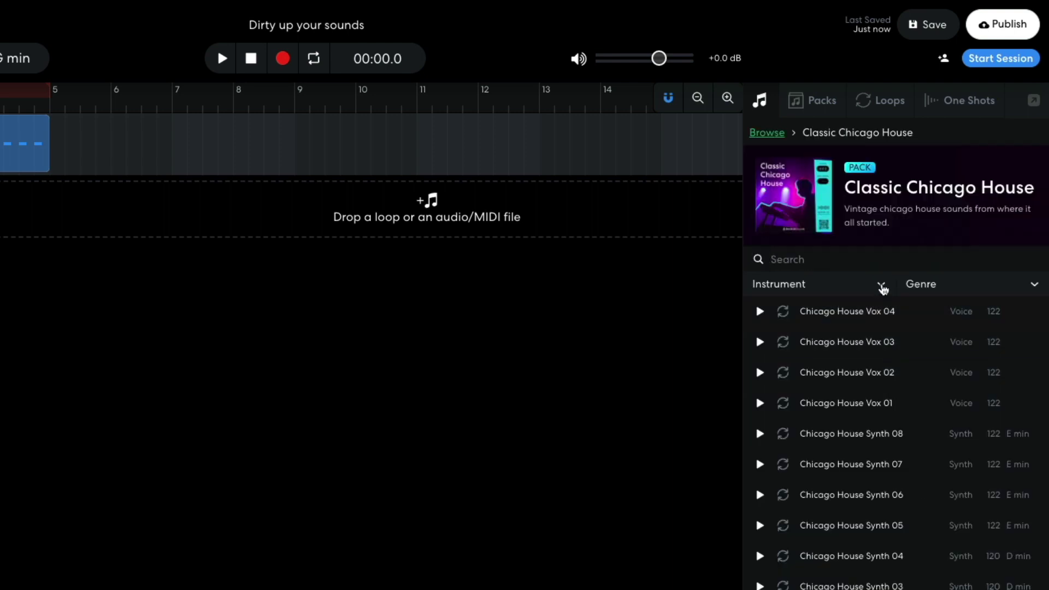
click(881, 285)
click(894, 341)
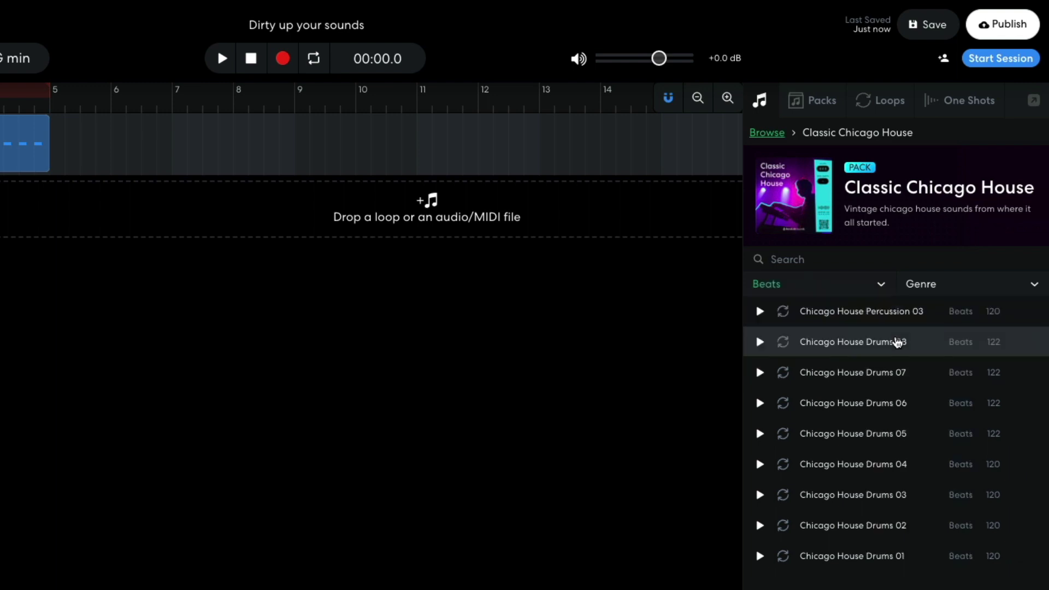
click(760, 342)
drag(829, 343, 233, 153)
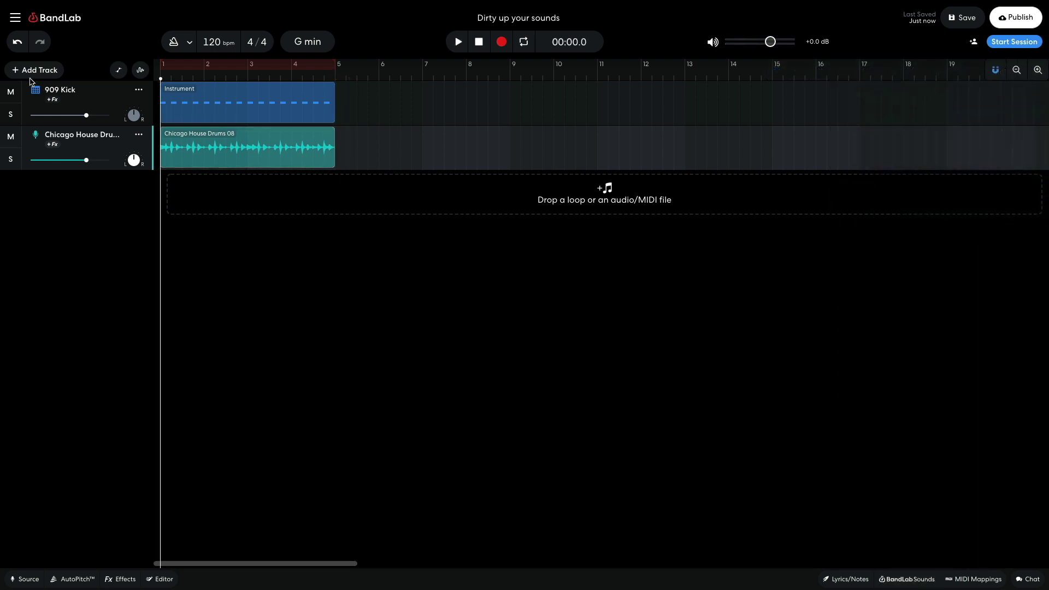
- Add a new virtual instrument track with the Fancy Bass synth and play back its bass line
click(30, 72)
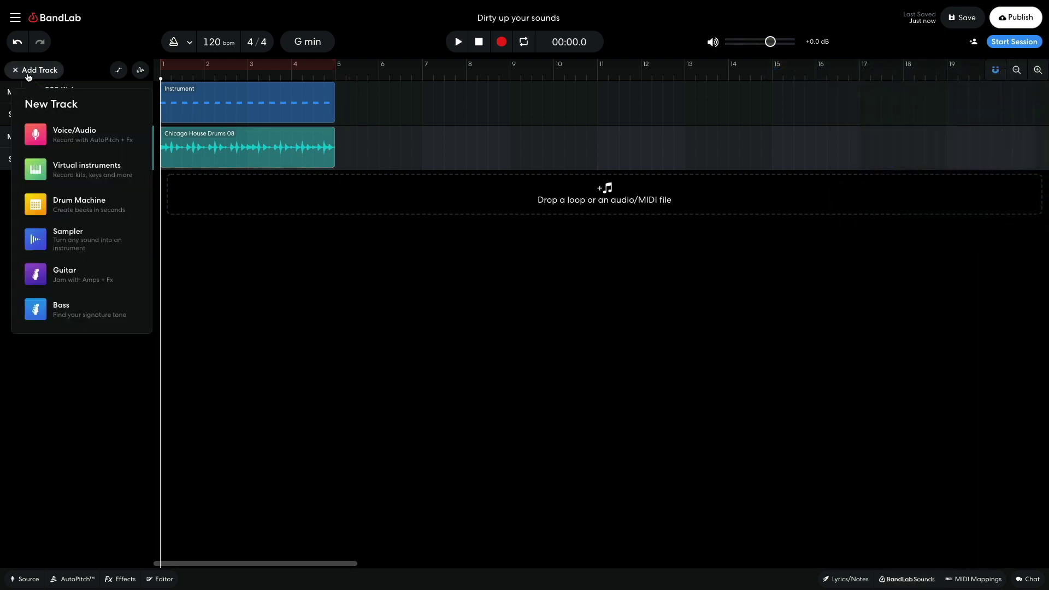
click(73, 173)
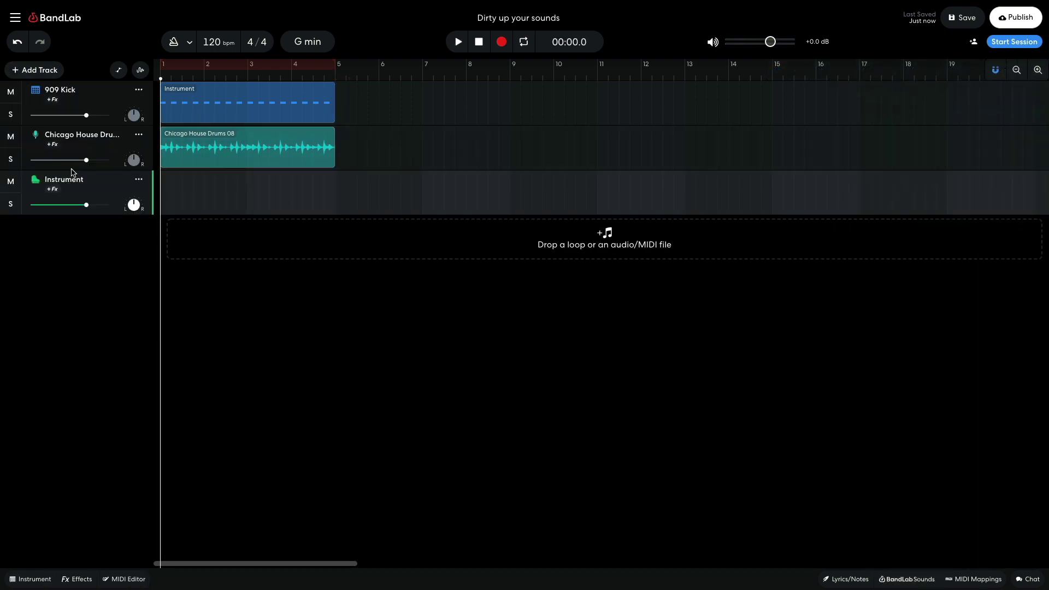
click(32, 579)
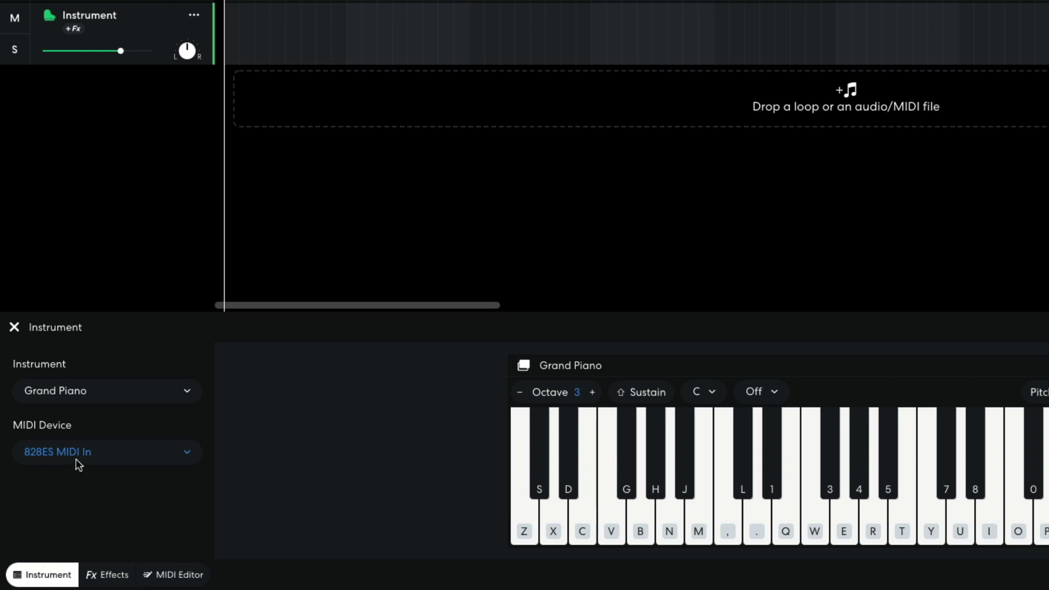
click(87, 392)
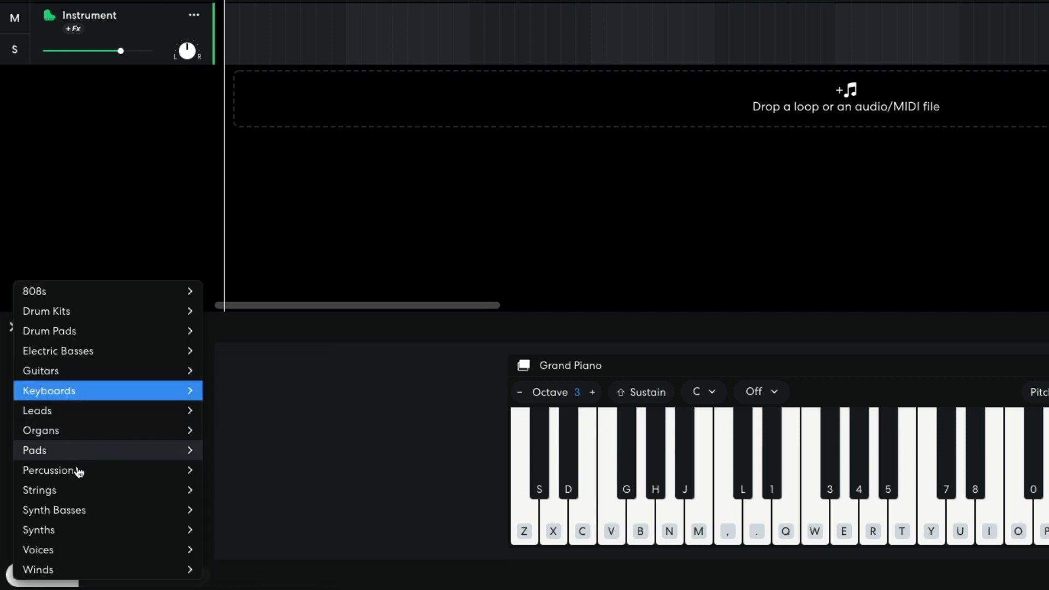
mouse_move(79, 511)
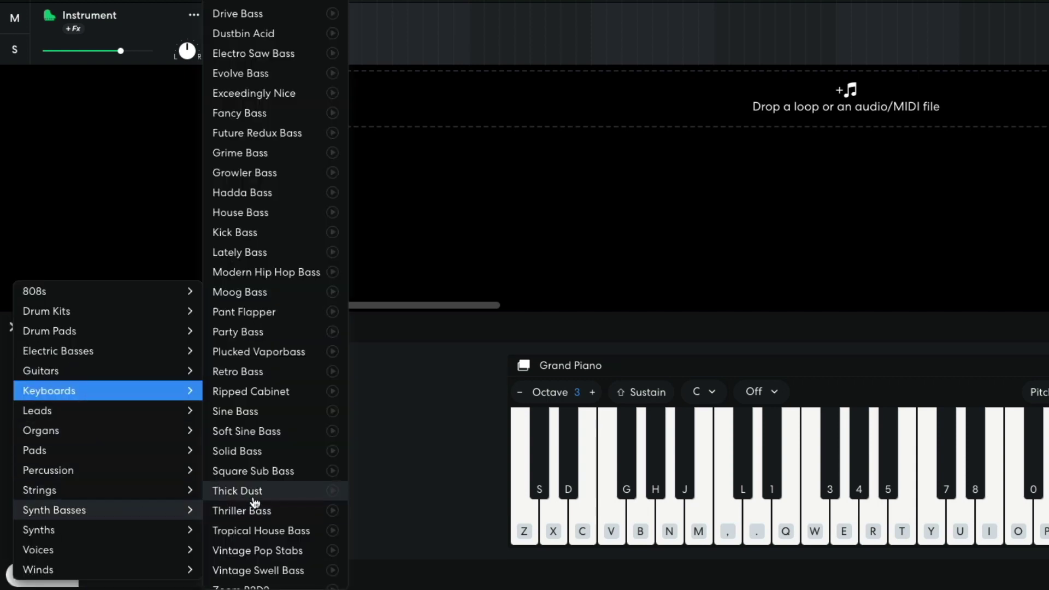
click(265, 118)
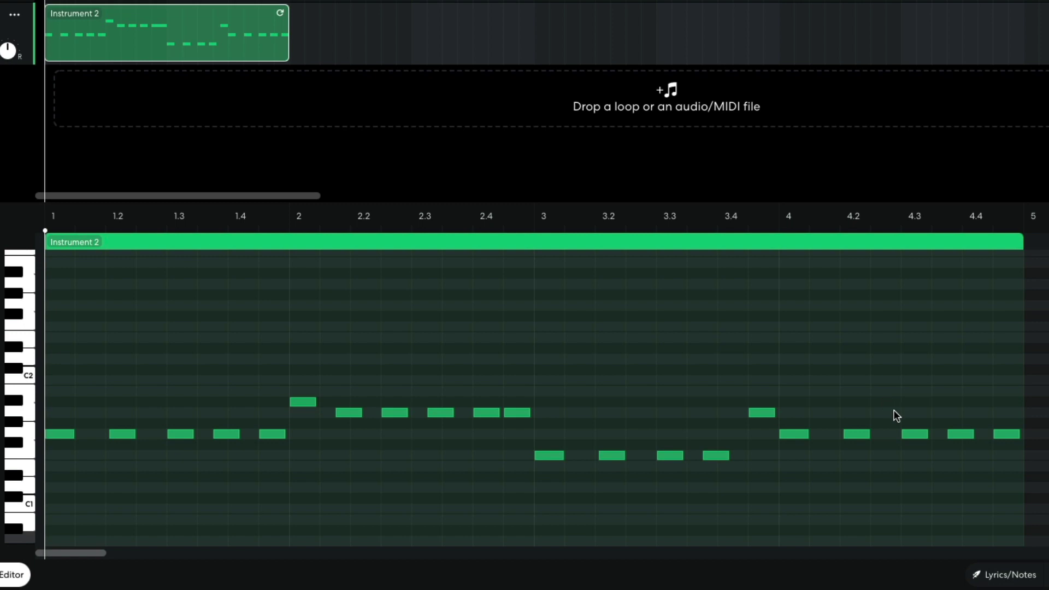
key(space)
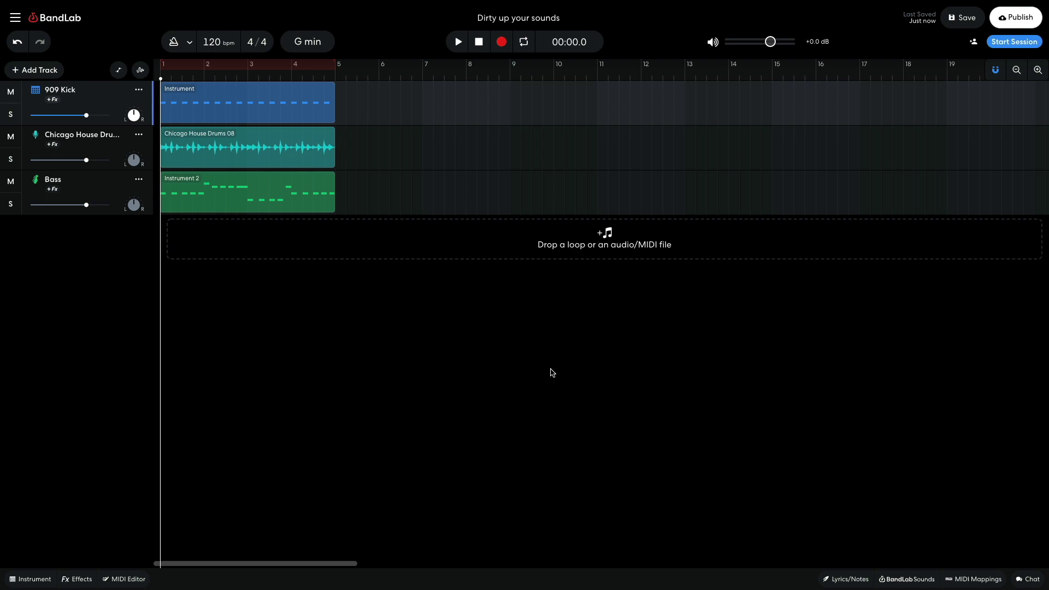
- Filter the BandLab Sounds loops to Voice and Pop / RnB and preview DontCloseYourEyes
click(908, 578)
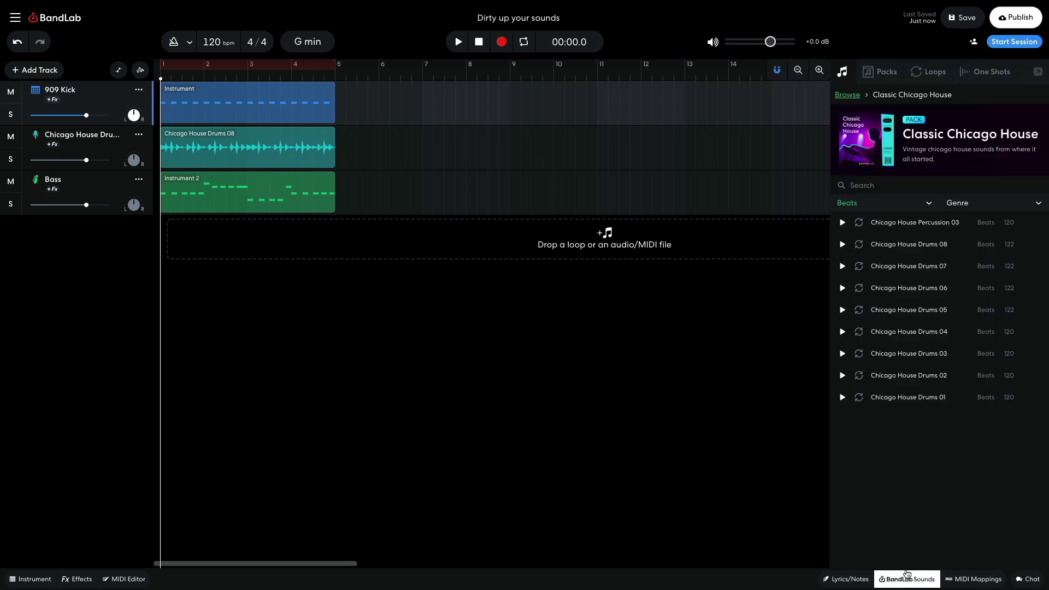
click(890, 102)
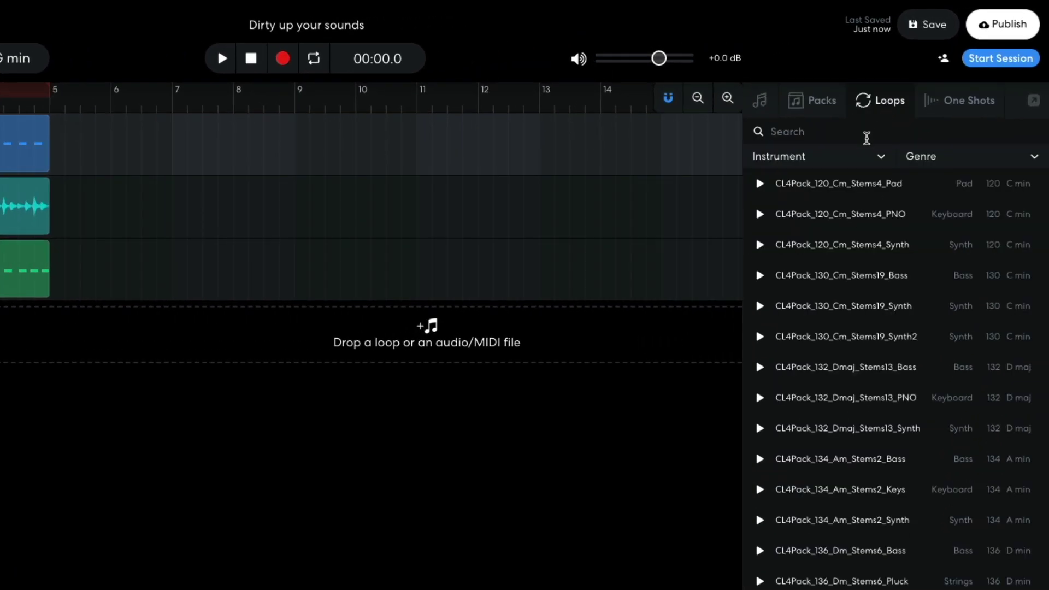
click(862, 159)
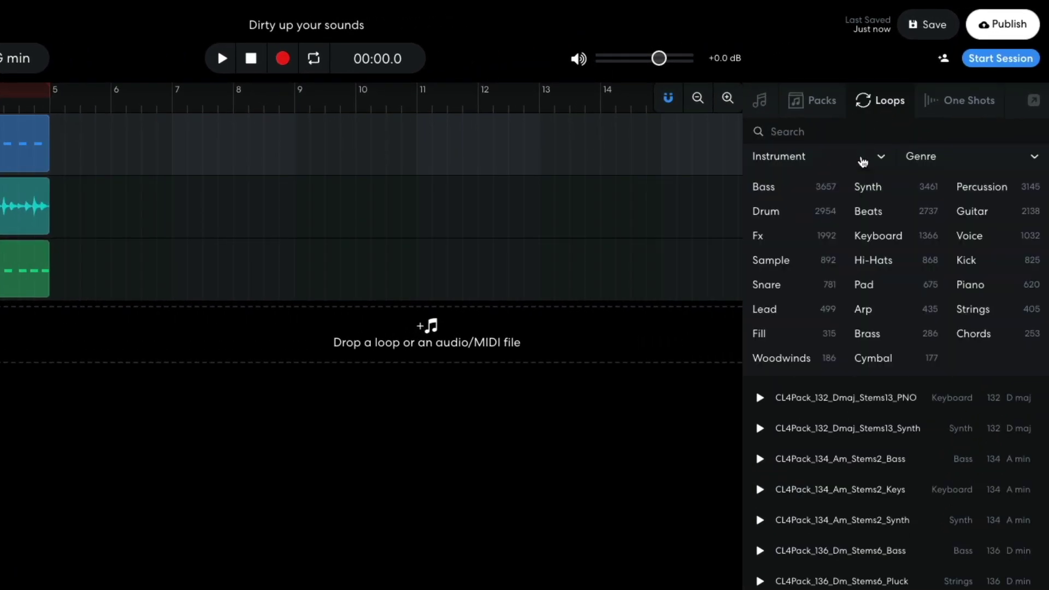
click(964, 235)
click(957, 159)
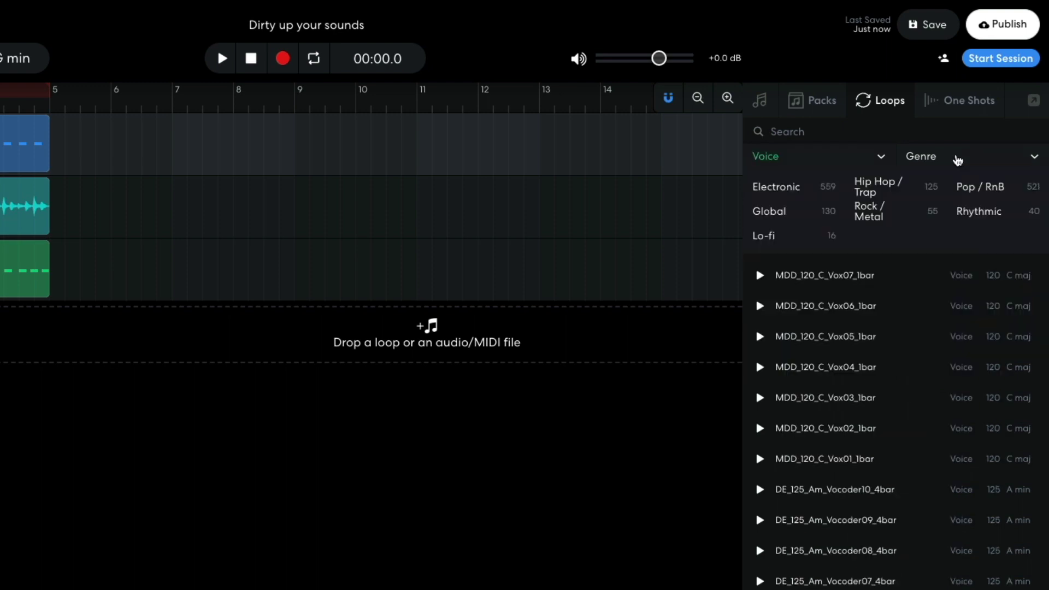
click(959, 187)
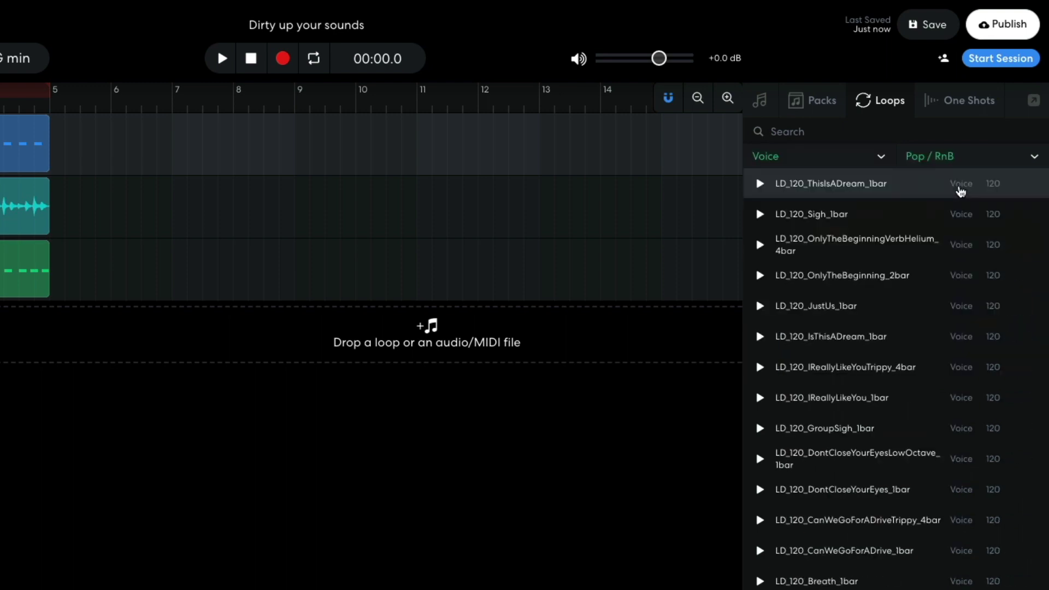
click(760, 490)
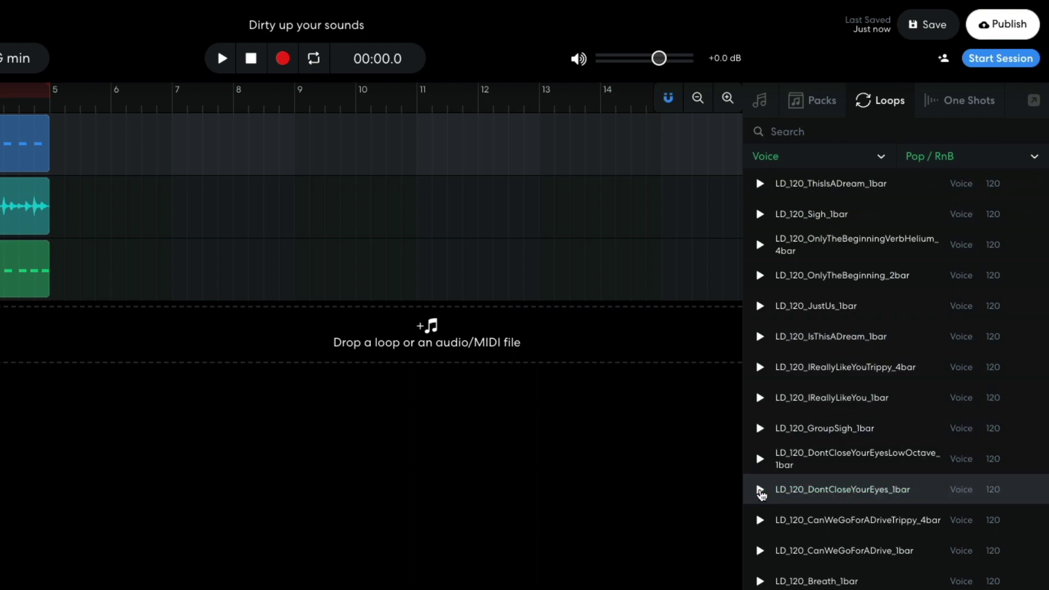
- Place the vocal loop on a new track at bar 4 and lower its volume to about -4 dB
drag(787, 489, 0, 337)
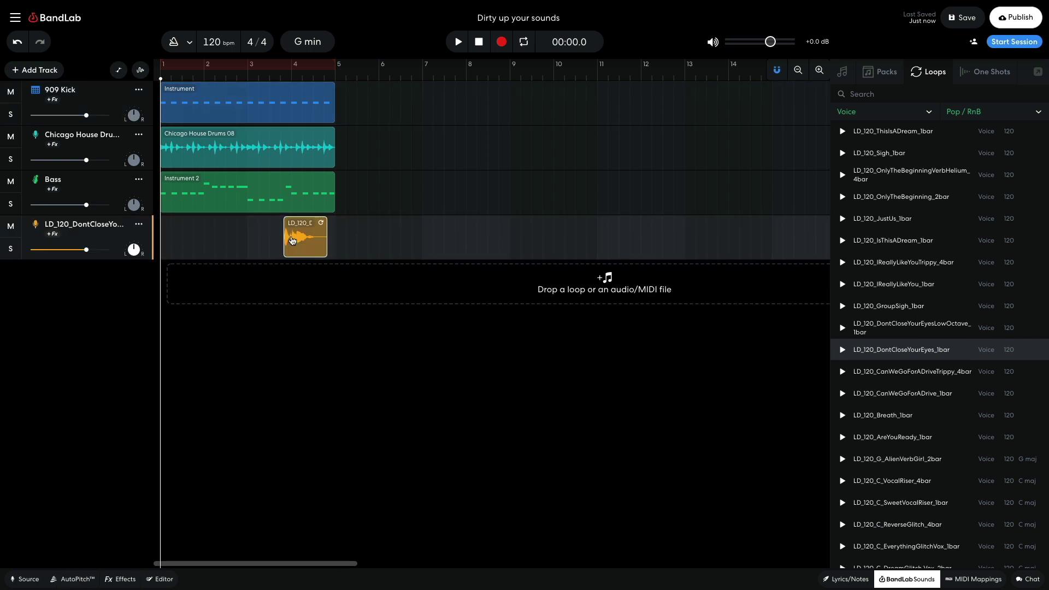
drag(292, 241, 307, 235)
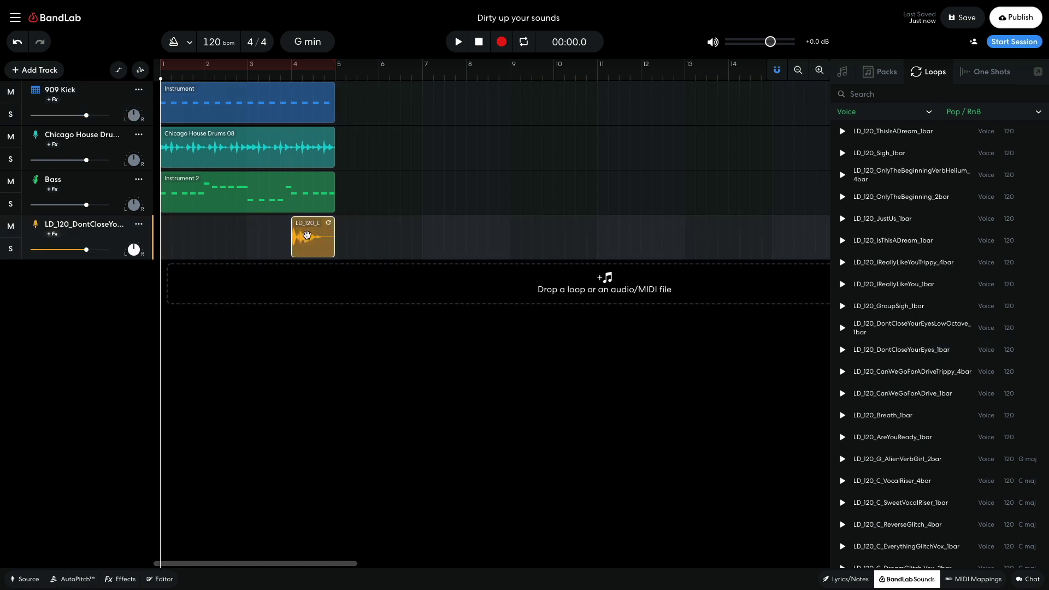
key(space)
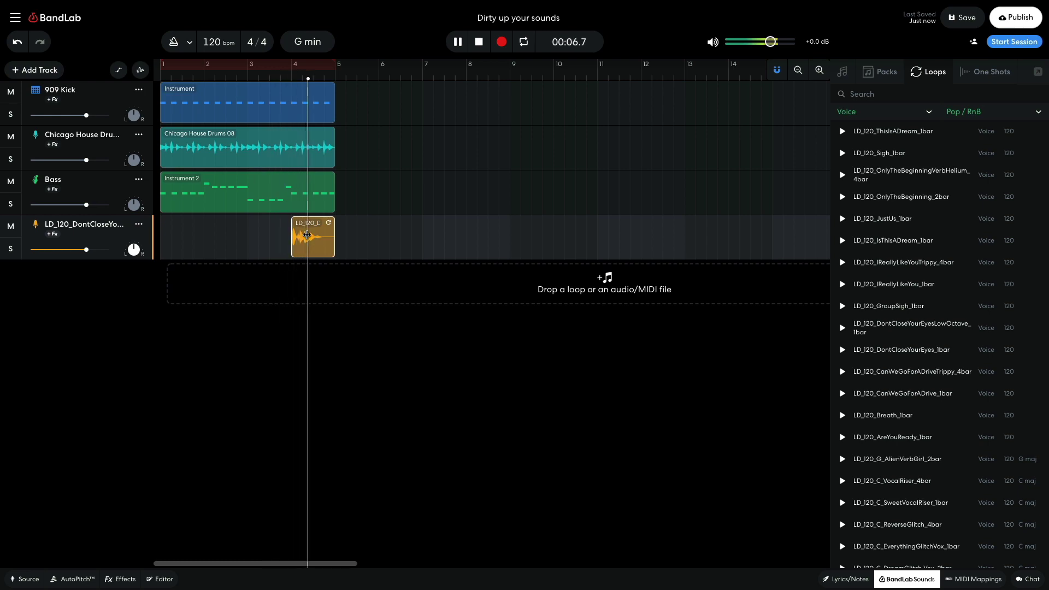
key(space)
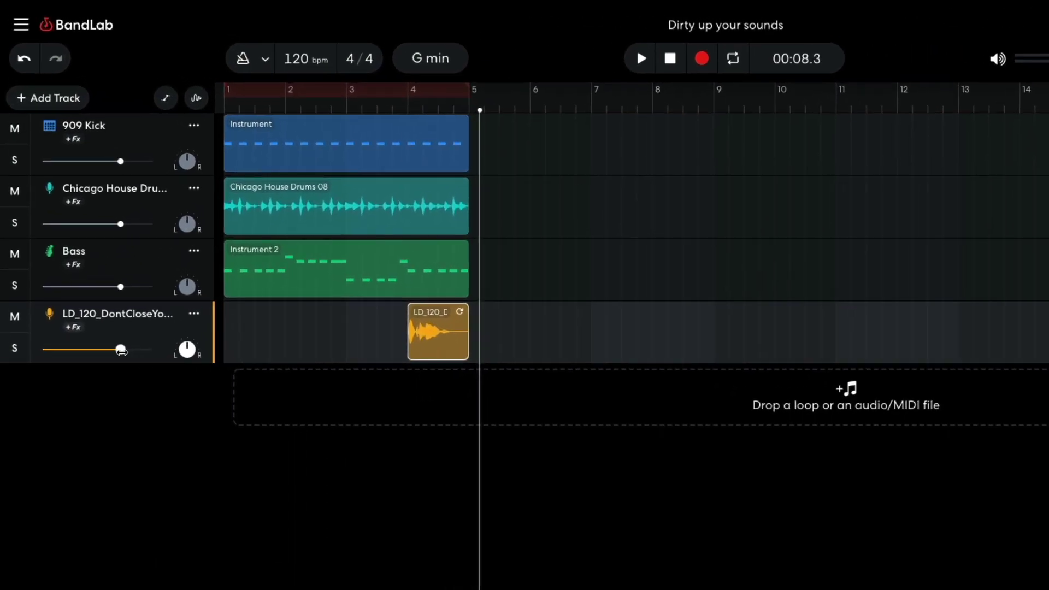
drag(121, 350, 103, 350)
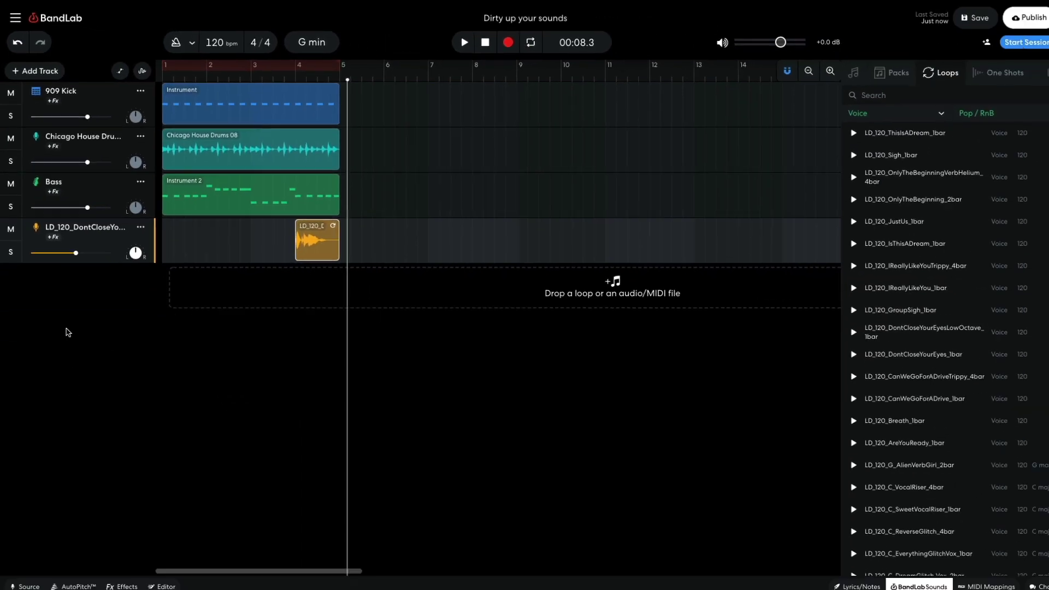
key(Return)
key(space)
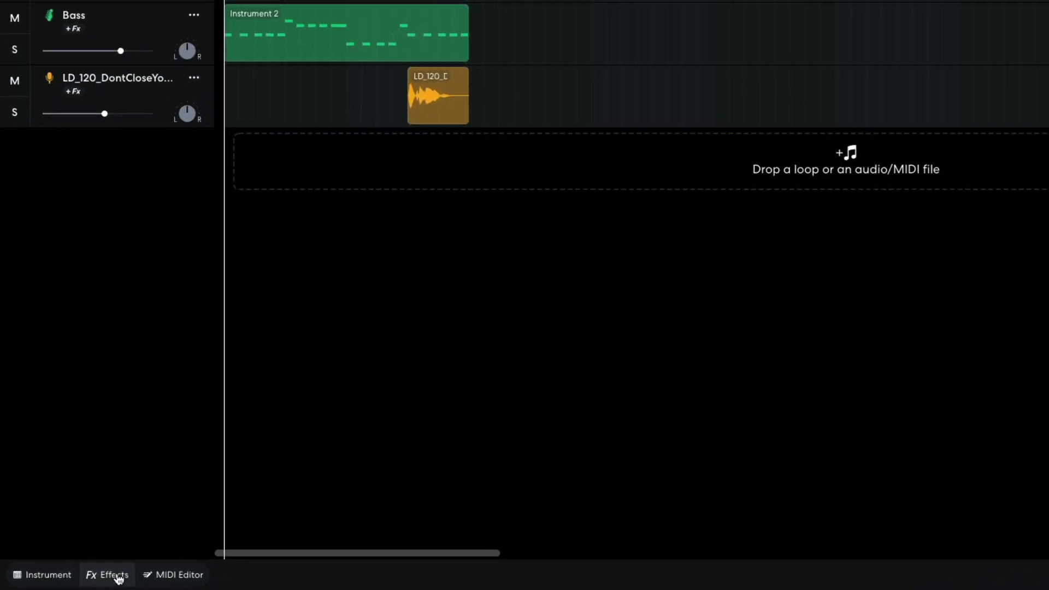
- Add a BL Driver distortion to the 909 Kick, with tone 16000 Hz and volume 3.5, and audition it
click(87, 580)
click(276, 443)
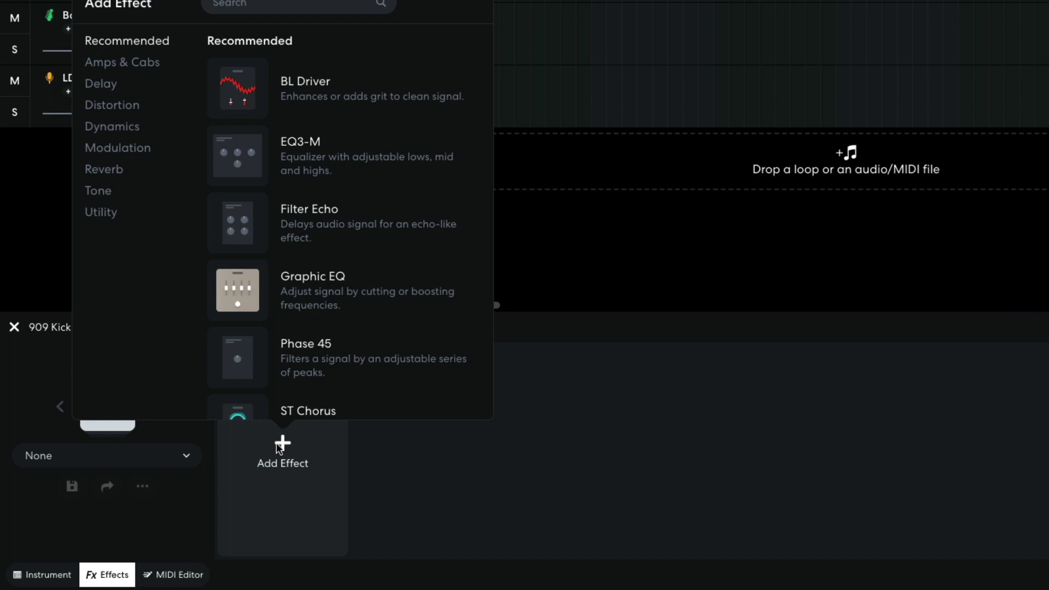
click(132, 107)
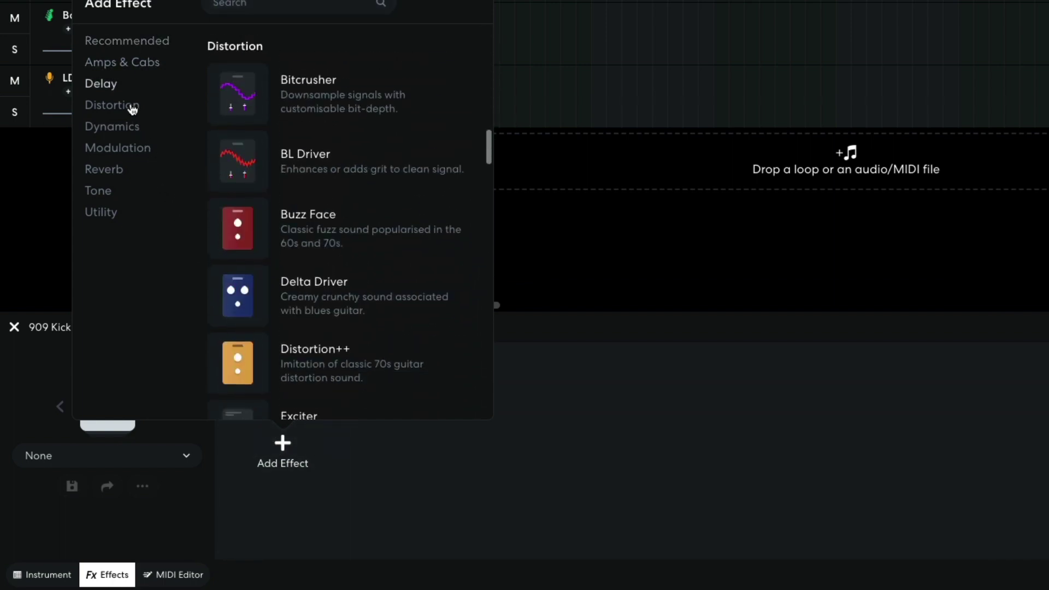
click(239, 159)
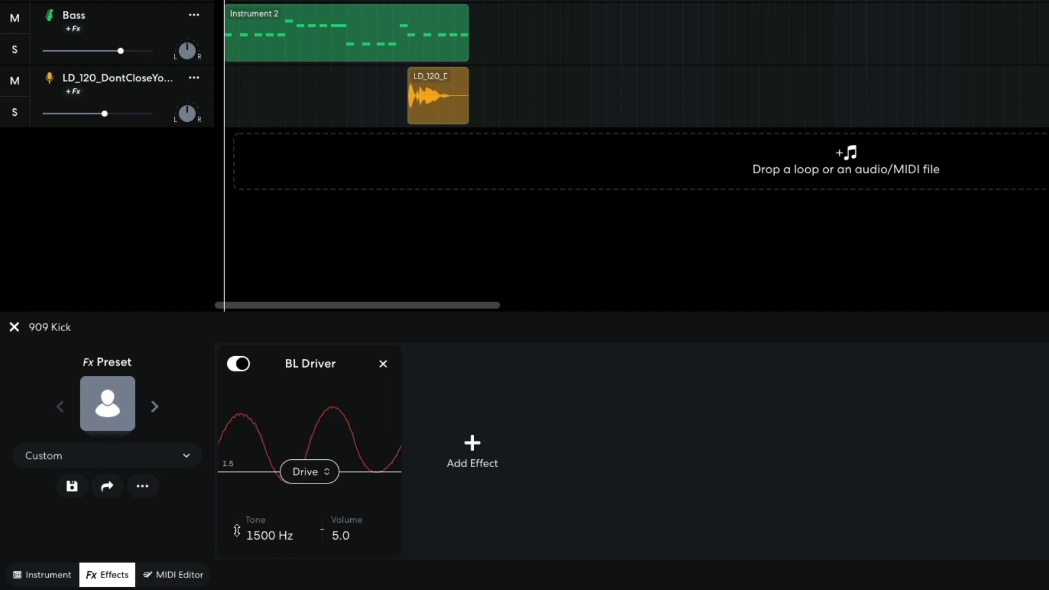
key(space)
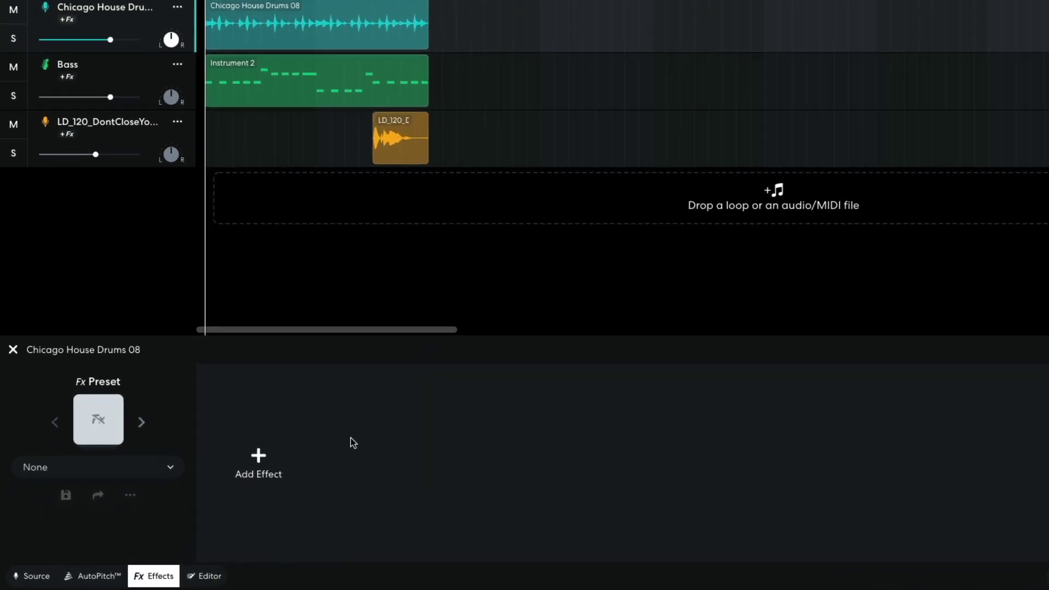
- Add a Tape Simulator to the Chicago House Drums 08 track and listen to it
click(262, 465)
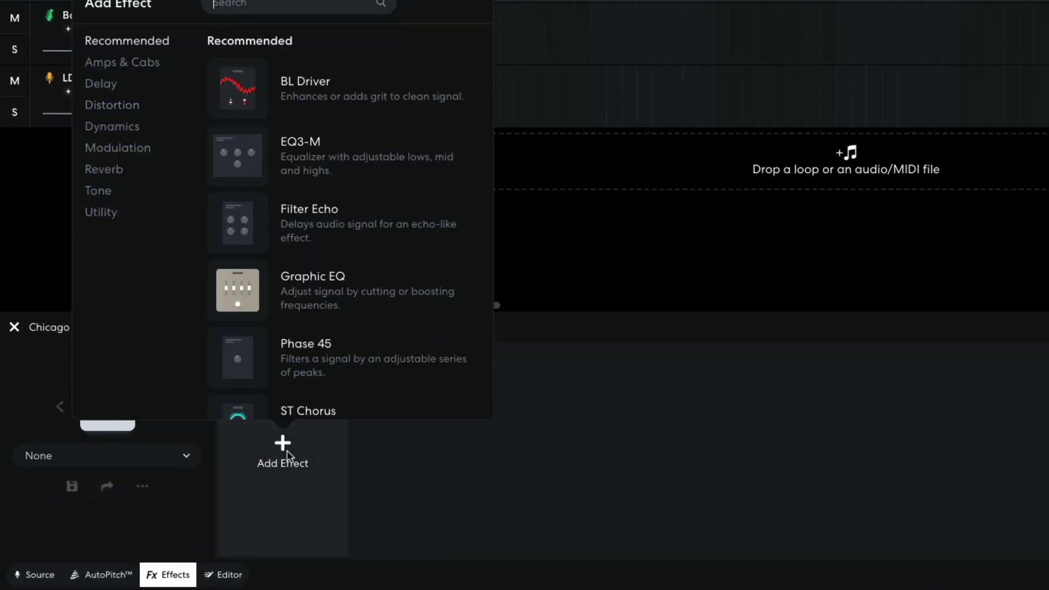
click(119, 109)
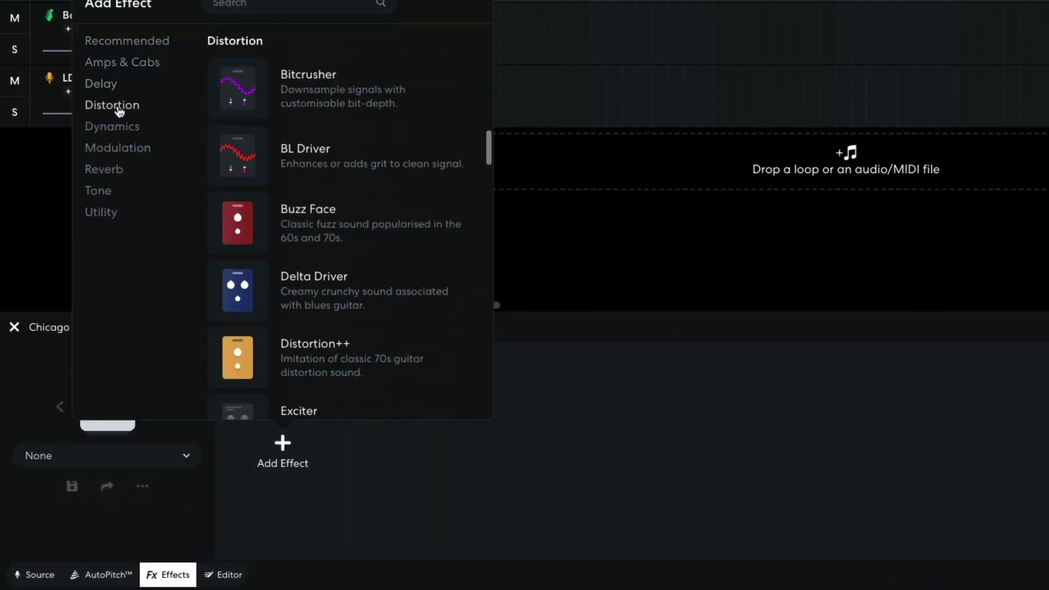
scroll(365, 241, down, 5)
scroll(364, 241, down, 2)
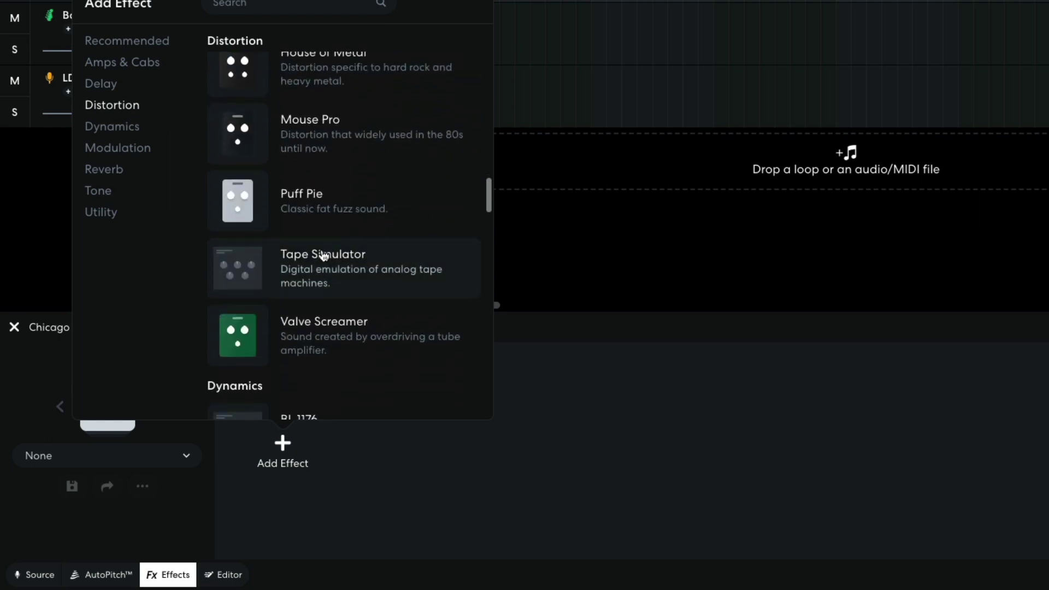
click(355, 254)
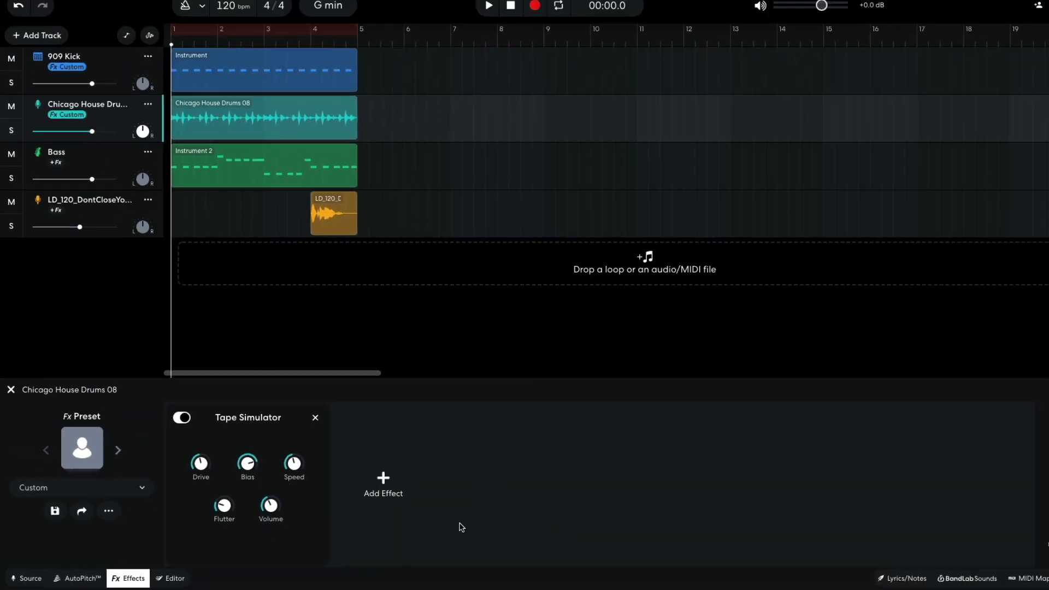
key(space)
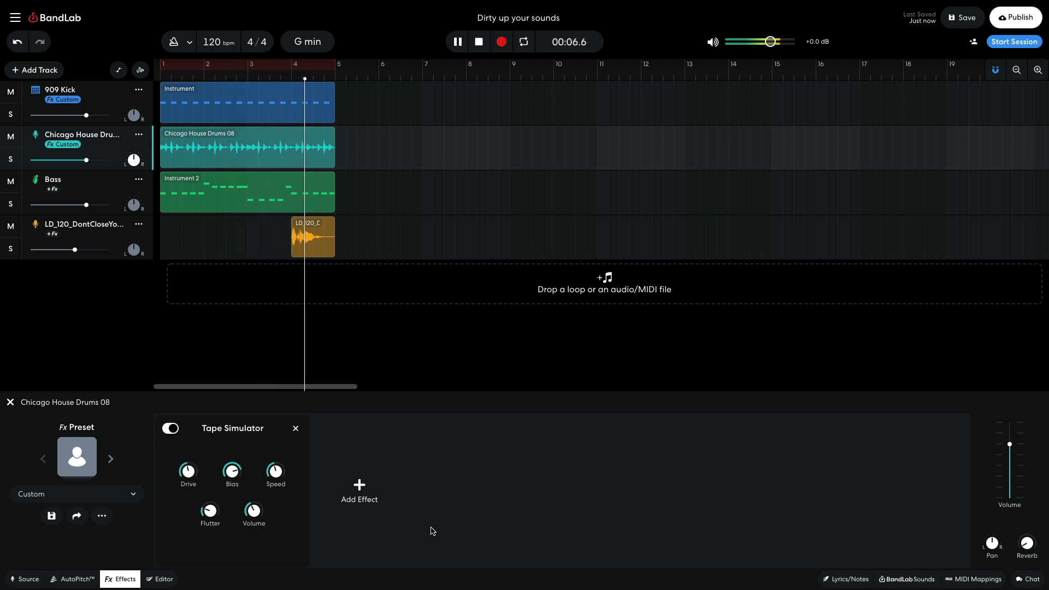
- Stop playback, move to the Bass track and solo it
key(space)
key(Down)
key(s)
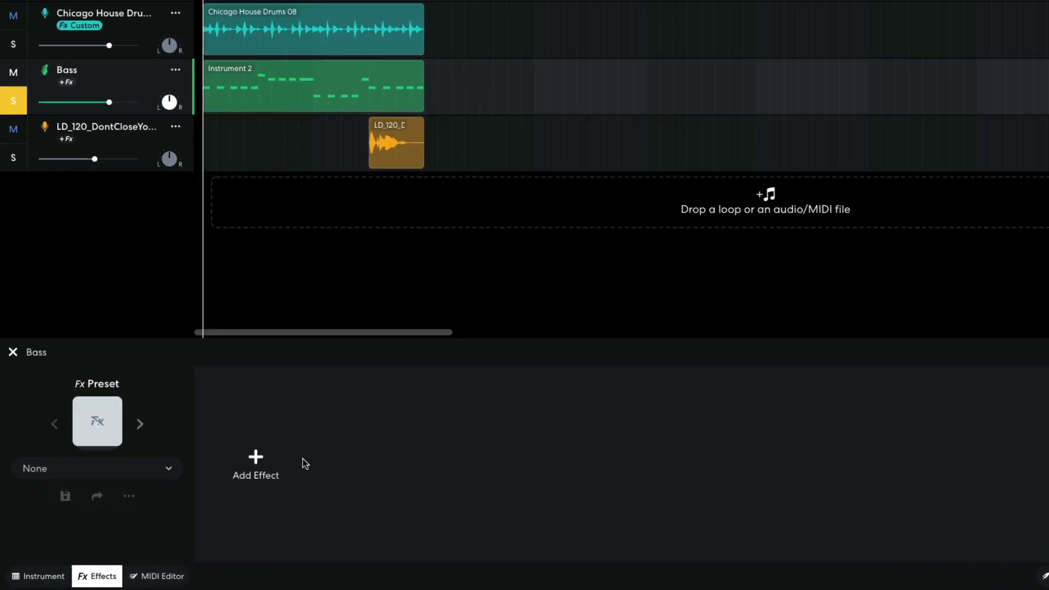
- Add a Bitcrusher to the soloed Bass track and audition it
click(203, 489)
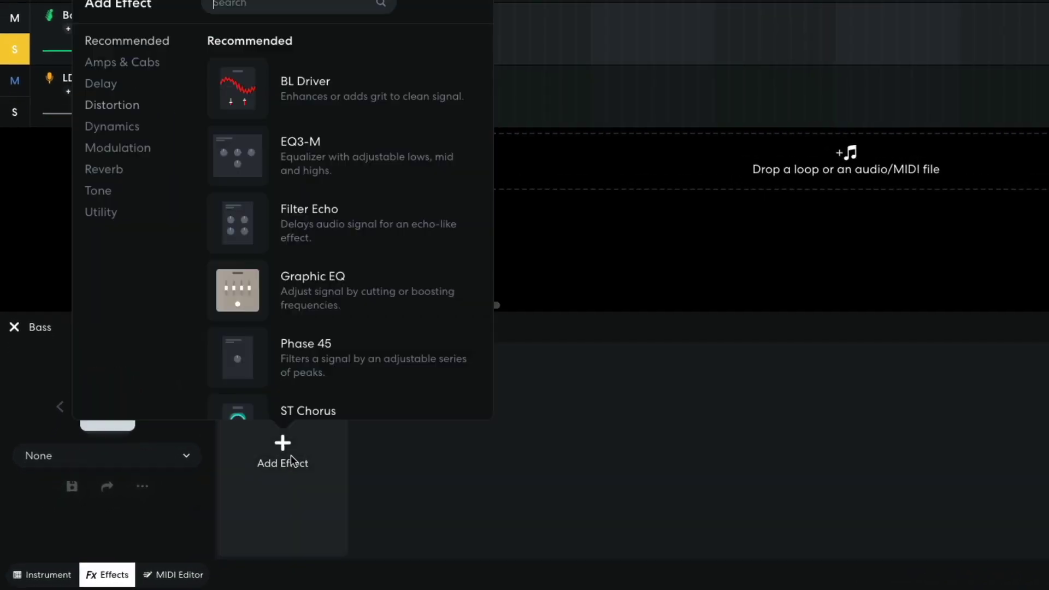
click(131, 111)
click(238, 104)
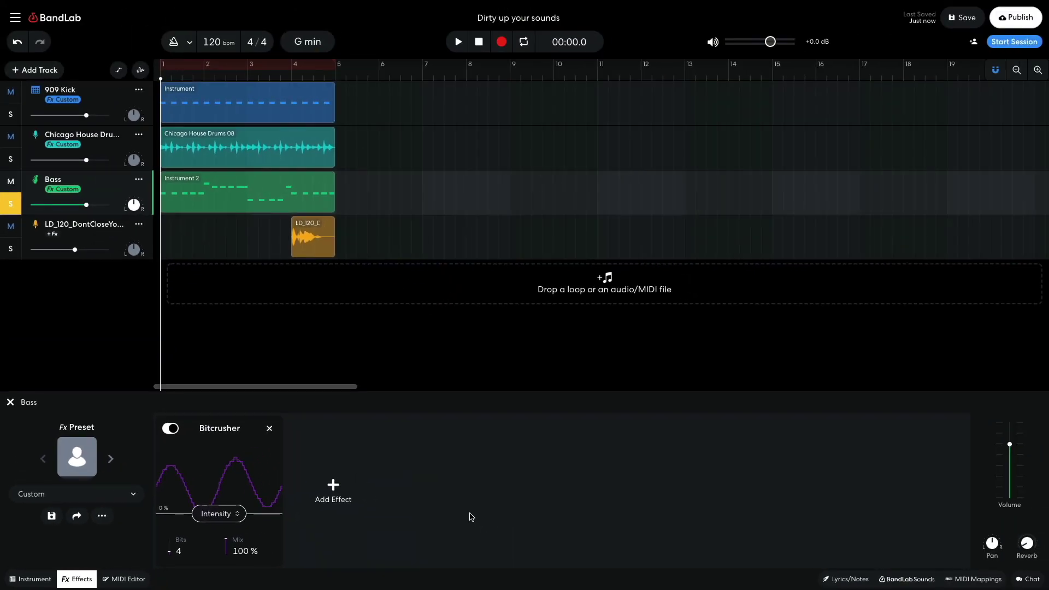
key(space)
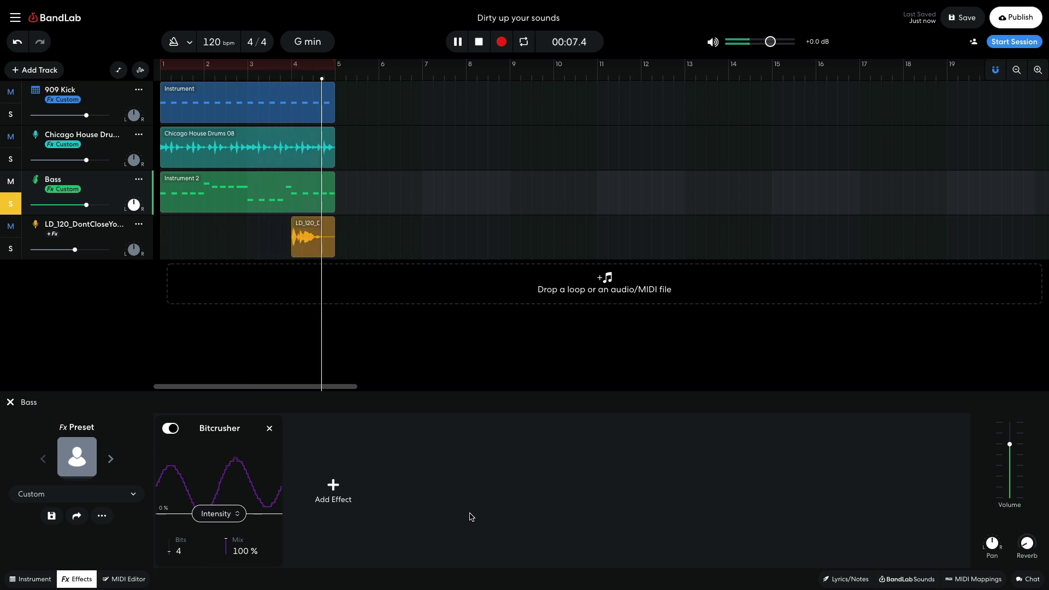
key(space)
- Unsolo the bass, raise the Bitcrusher intensity to about 47%, and play the beat
key(s)
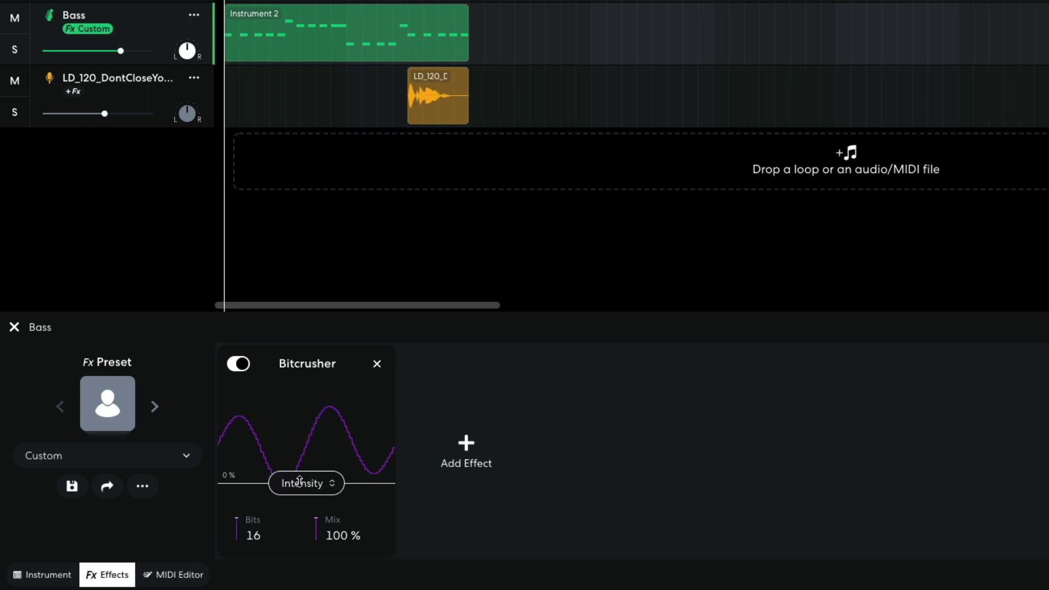
drag(300, 481, 293, 449)
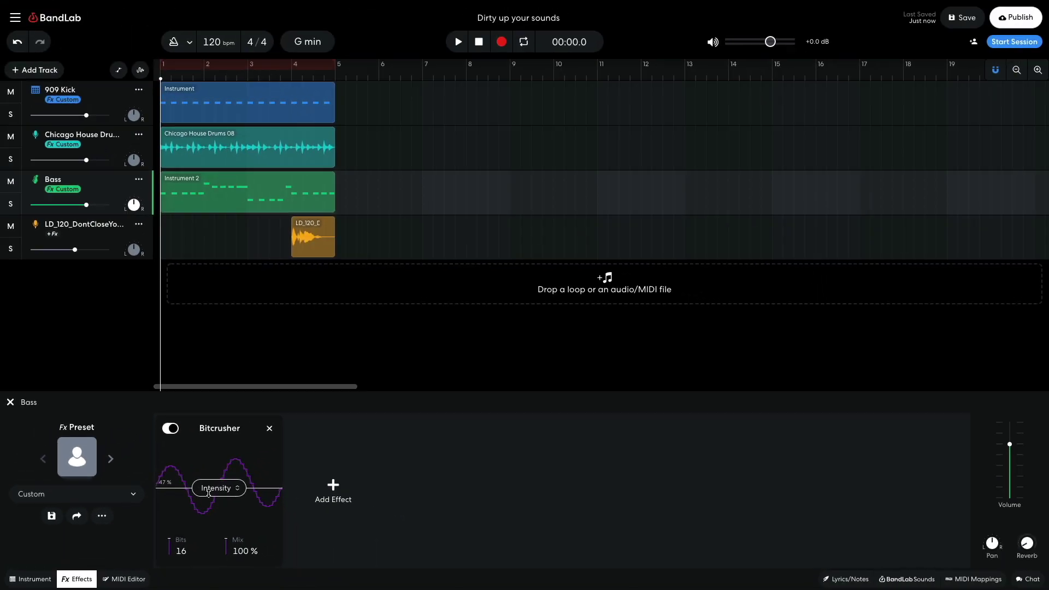
key(space)
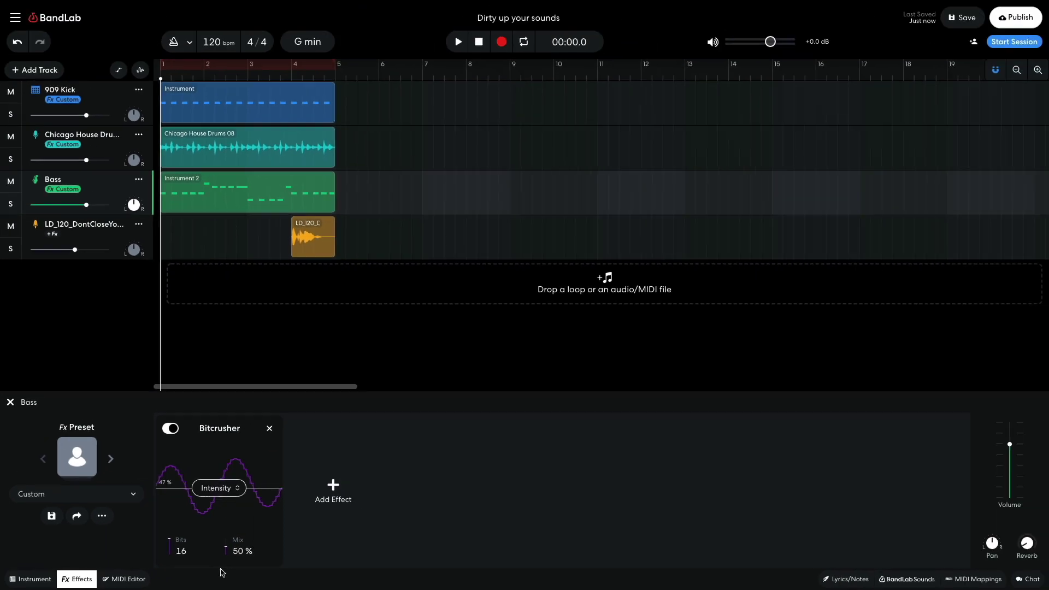
key(space)
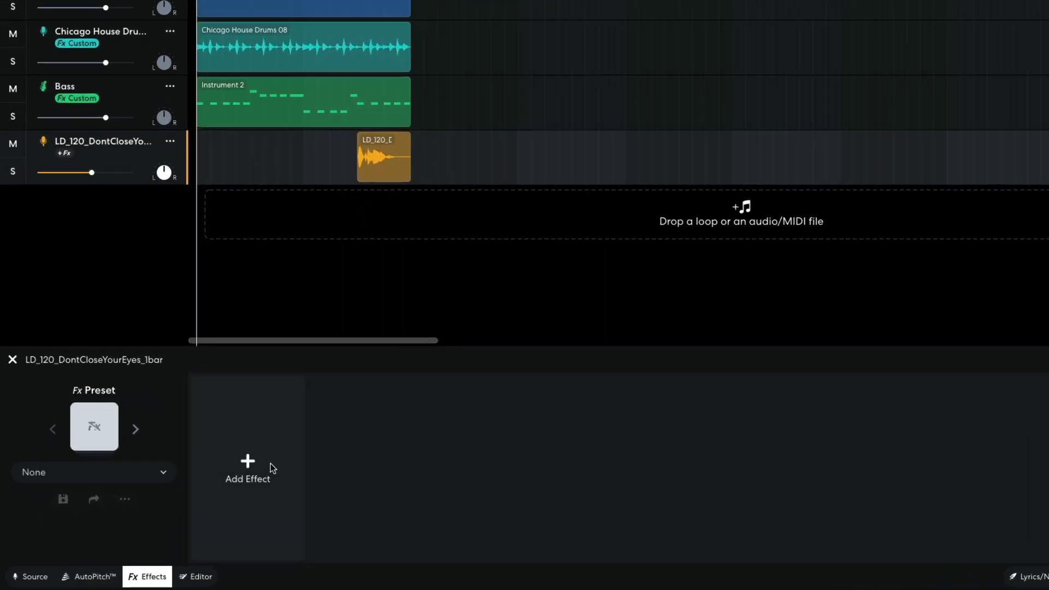
- Add an Exciter from the Distortion effects to the DontCloseYourEyes vocal track and preview it
click(272, 468)
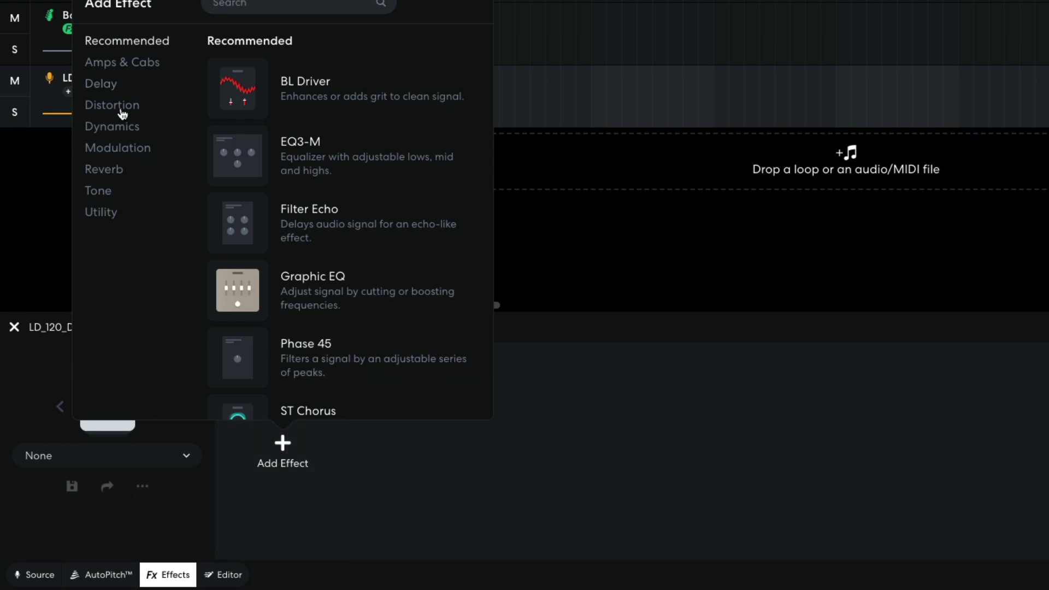
click(121, 105)
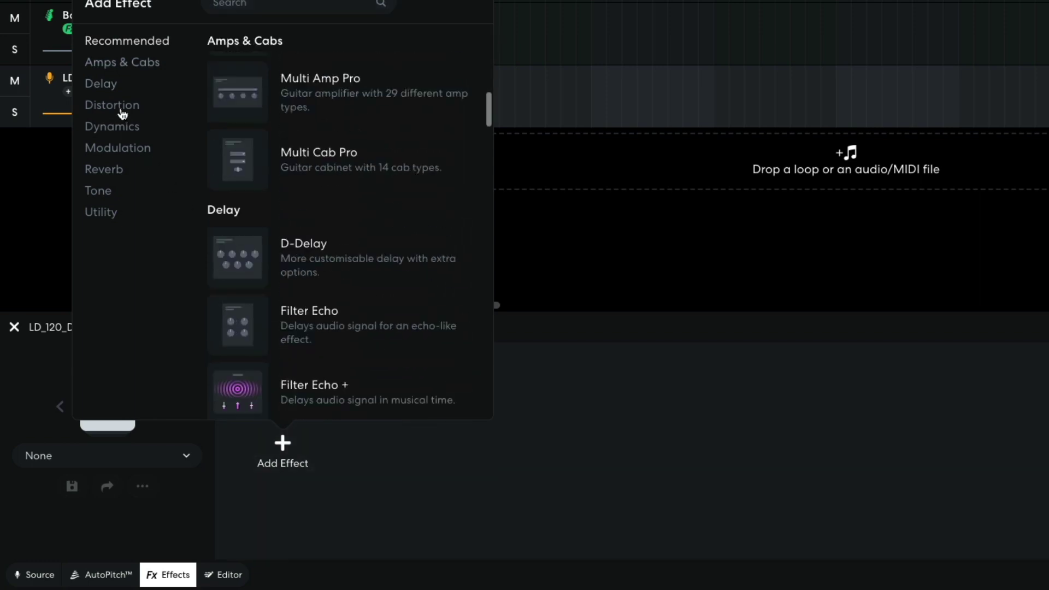
scroll(262, 259, down, 1)
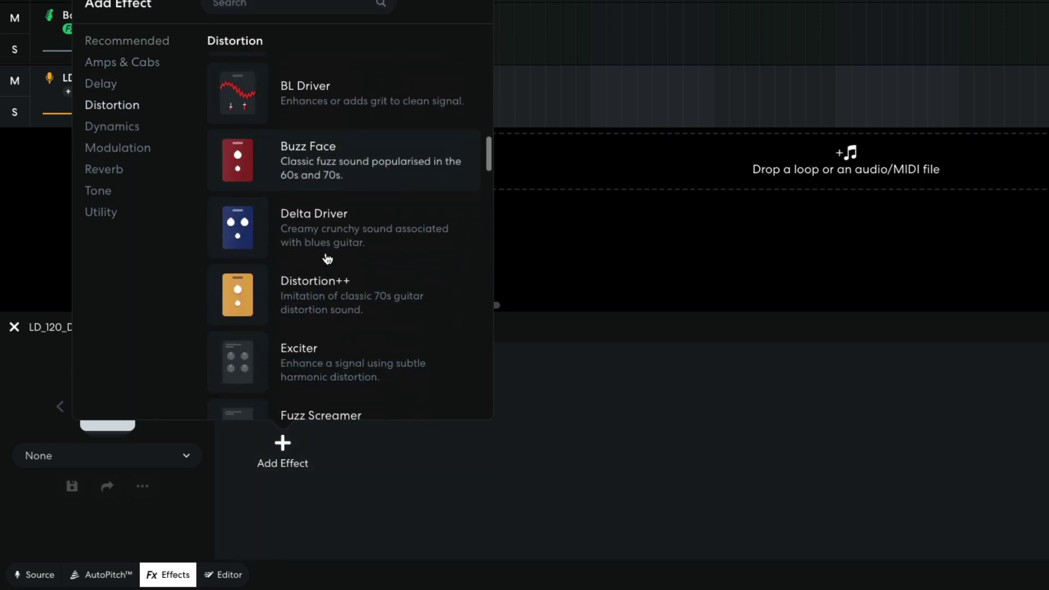
click(311, 359)
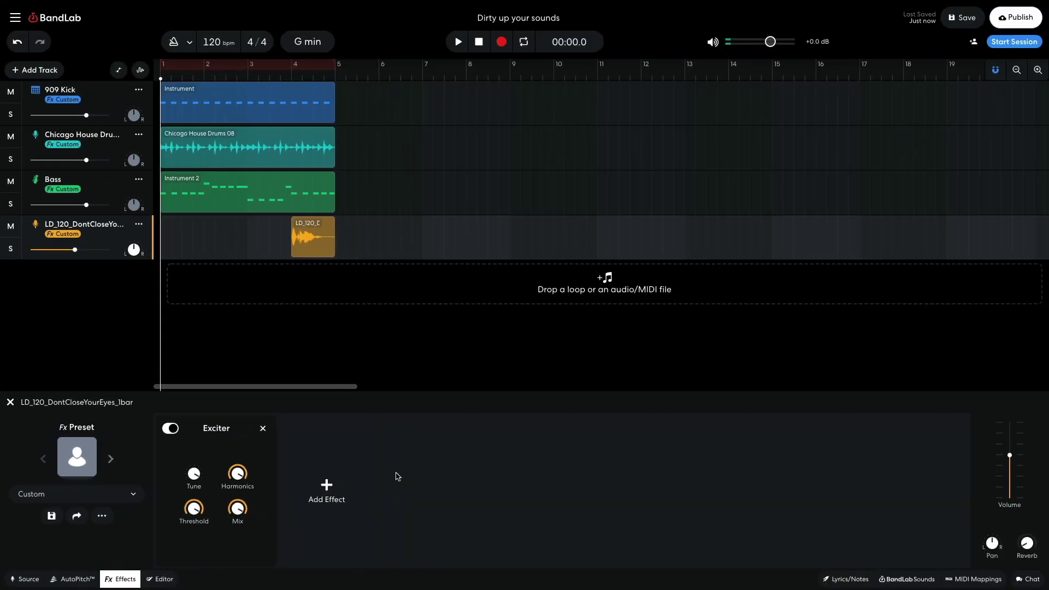
key(space)
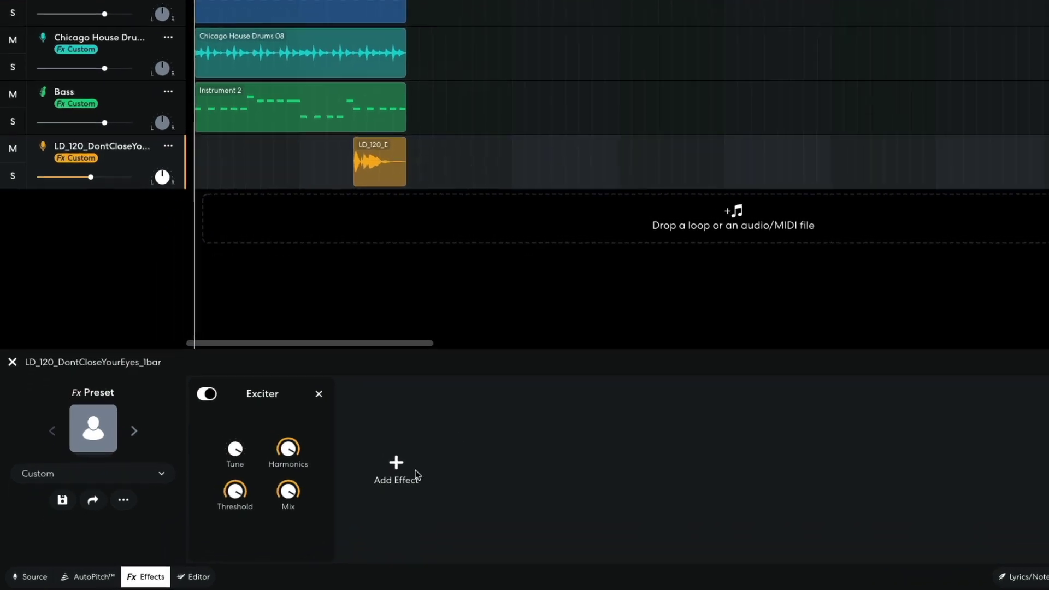
- Add Filter Echo + after the Exciter with 1/4T timing and 80% feedback, then play
click(322, 489)
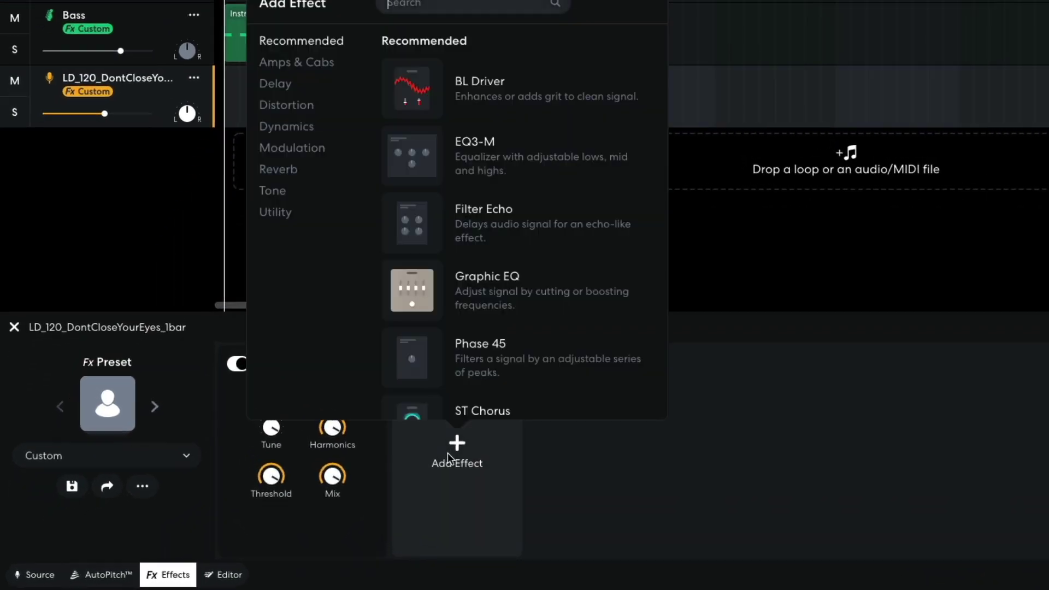
click(270, 88)
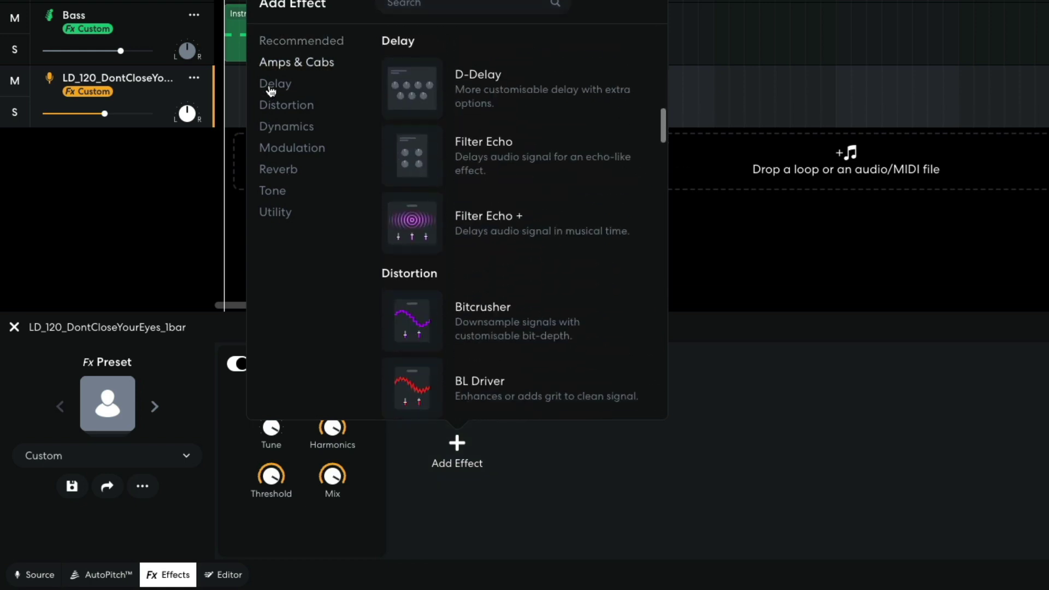
click(425, 226)
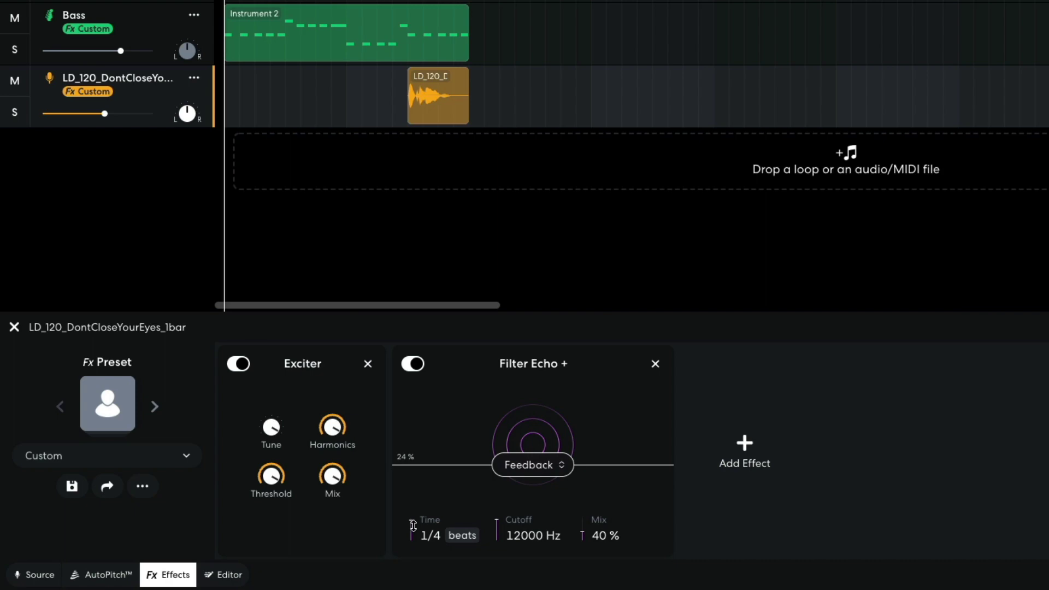
drag(413, 526, 409, 529)
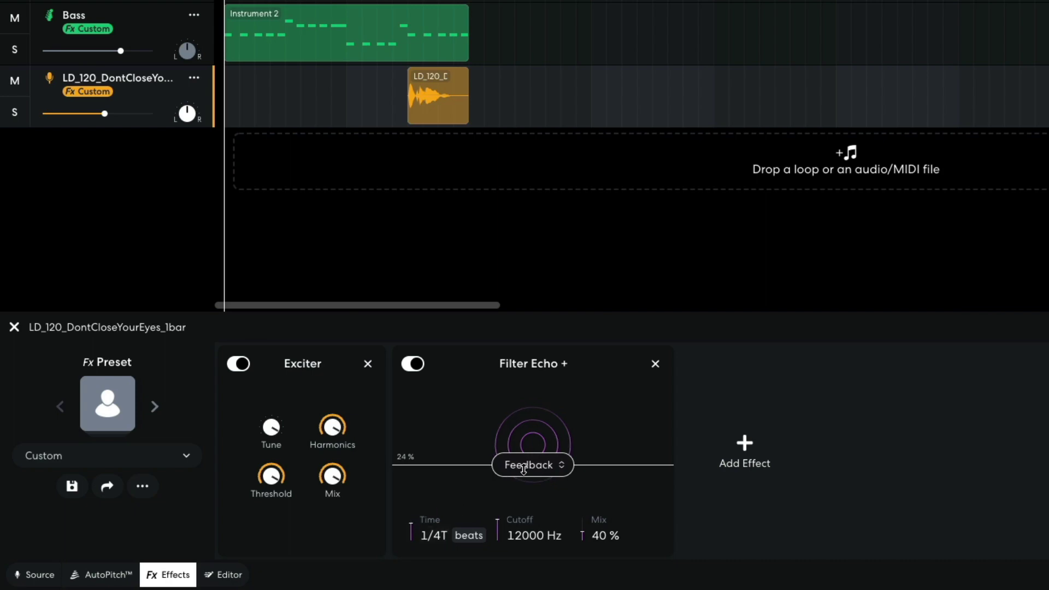
drag(523, 469, 529, 428)
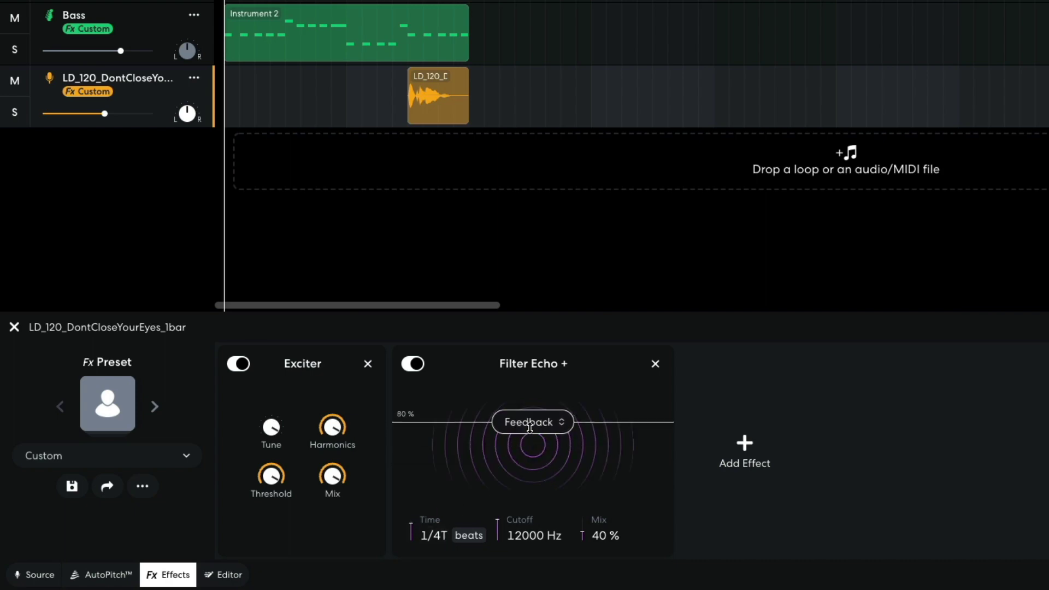
key(space)
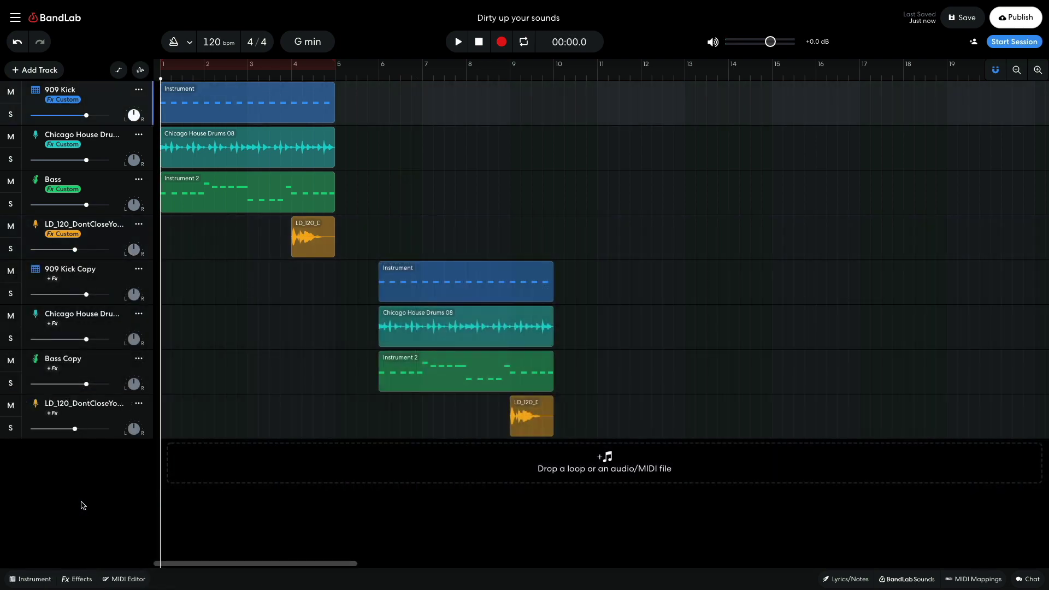
- Play the processed tracks and their effect-free copies from bar 6 to compare, then stop
key(space)
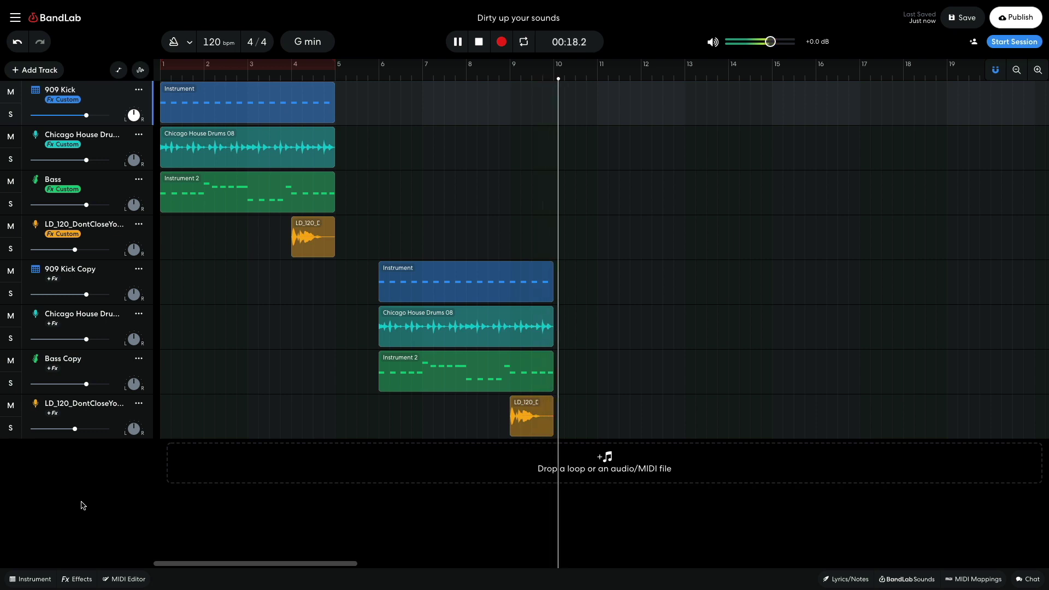
key(space)
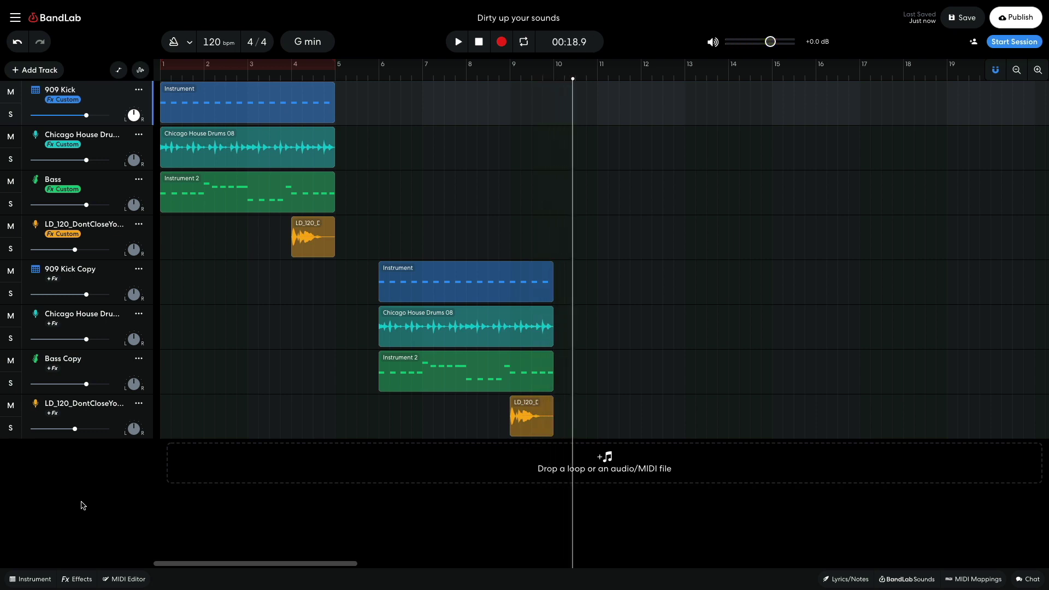